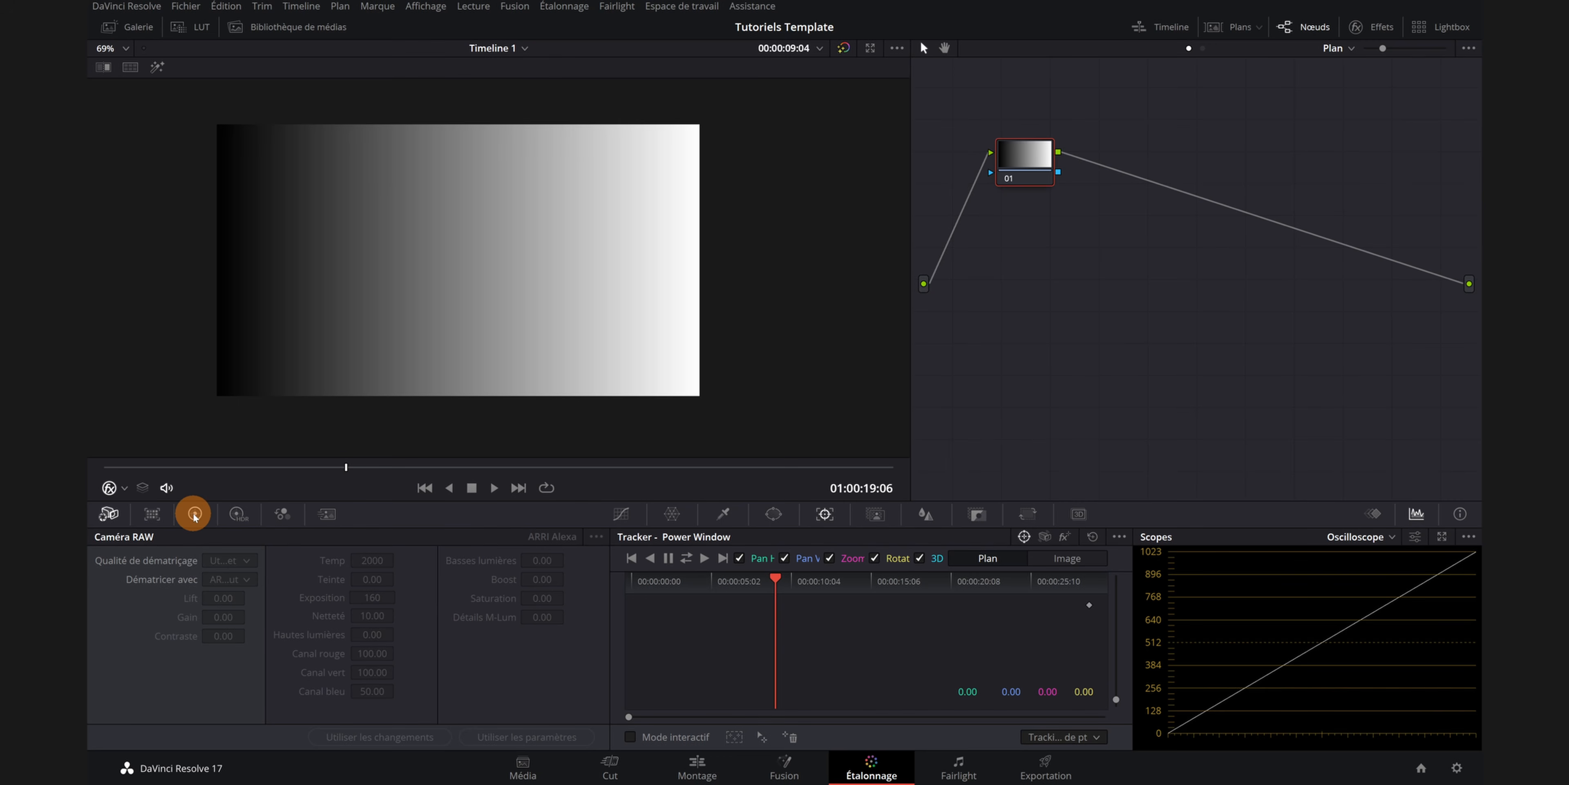
- Display the primary colour wheels, view the Log wheels for comparison, return to the standard wheels and open the scopes in an enlarged window
click(195, 515)
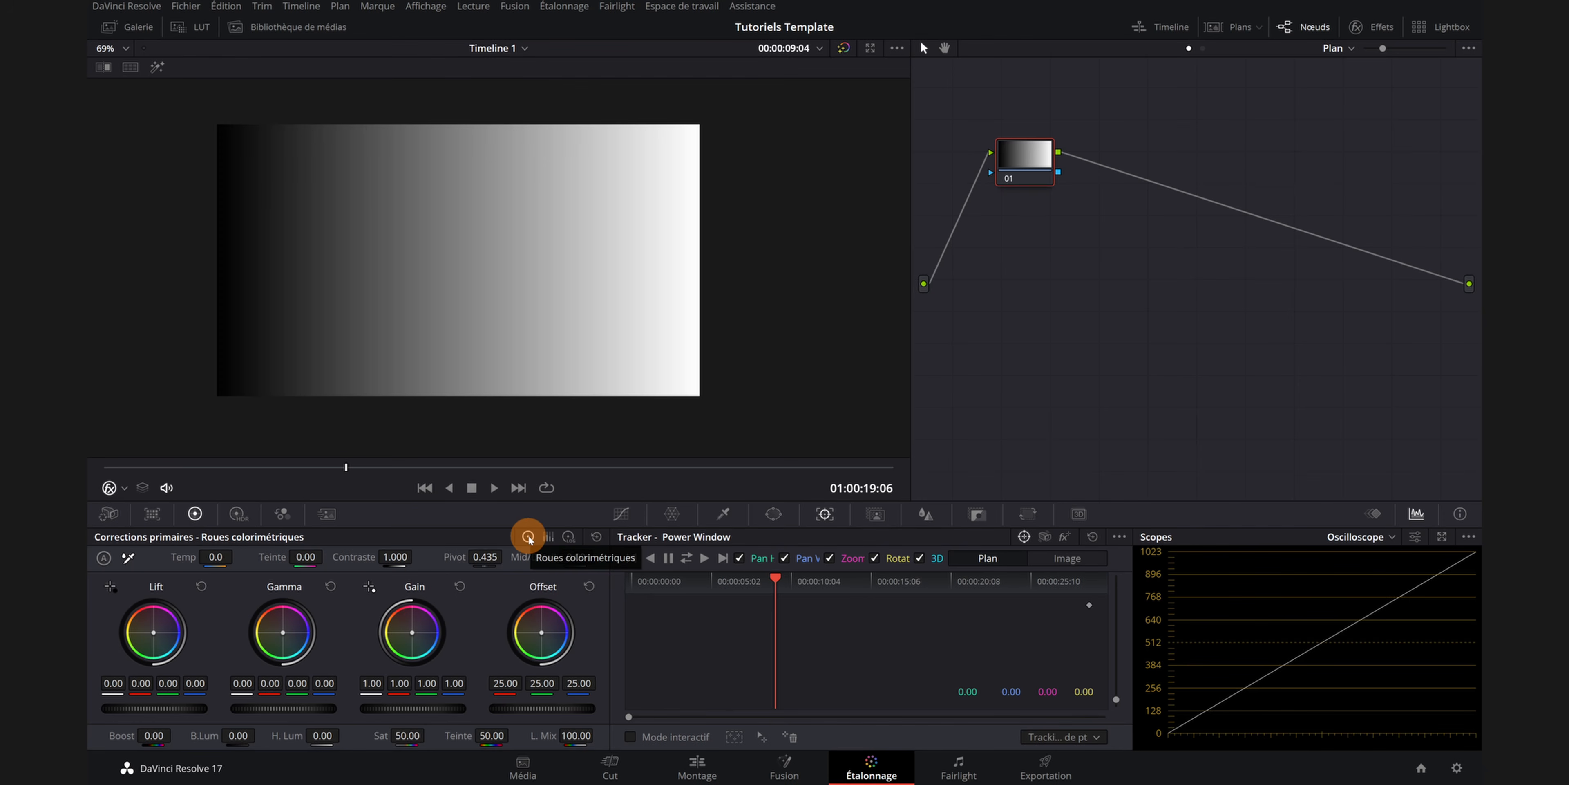
click(567, 536)
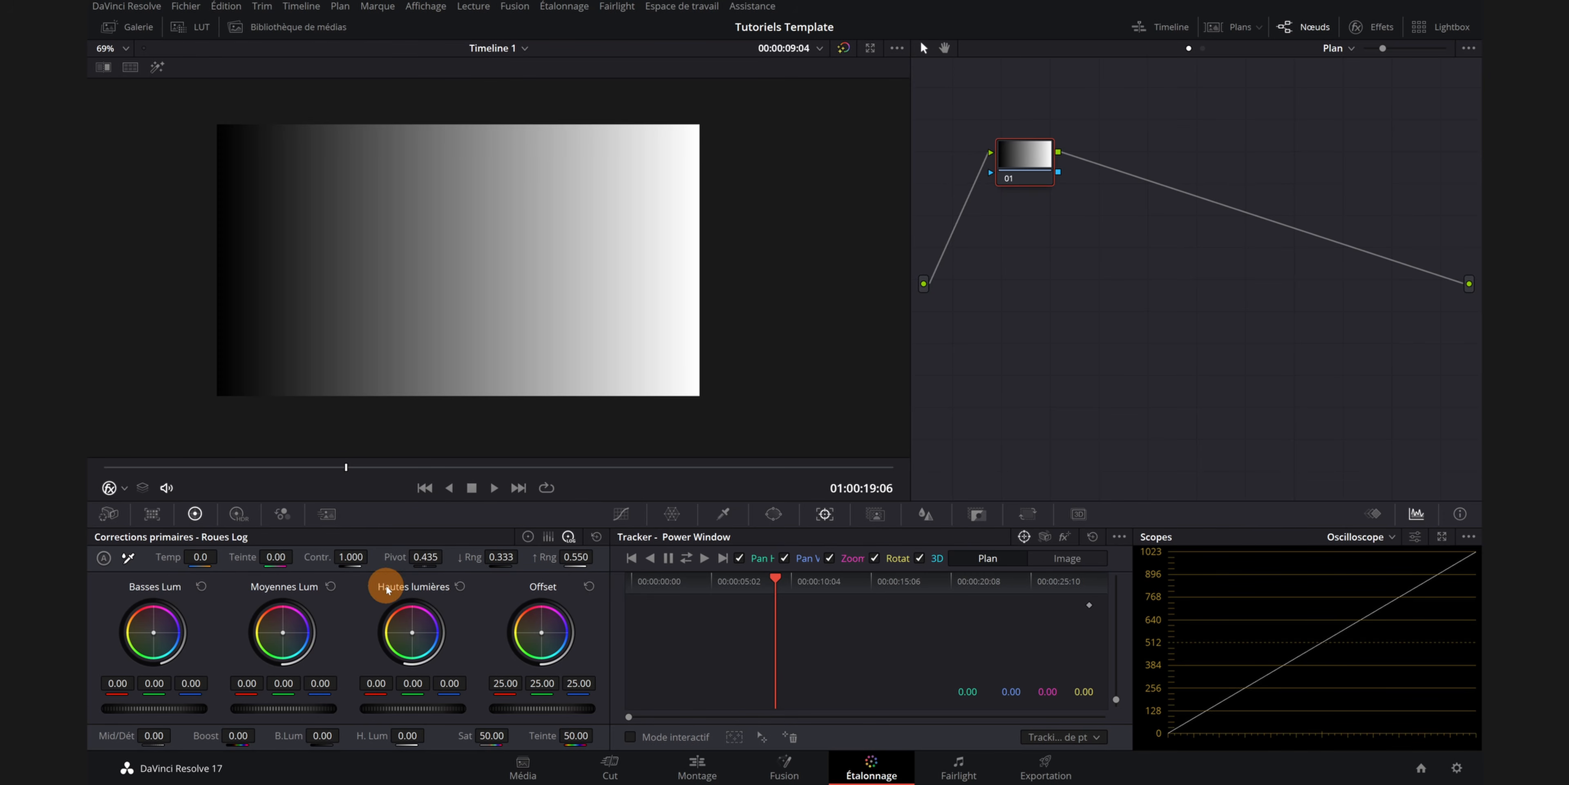
click(528, 536)
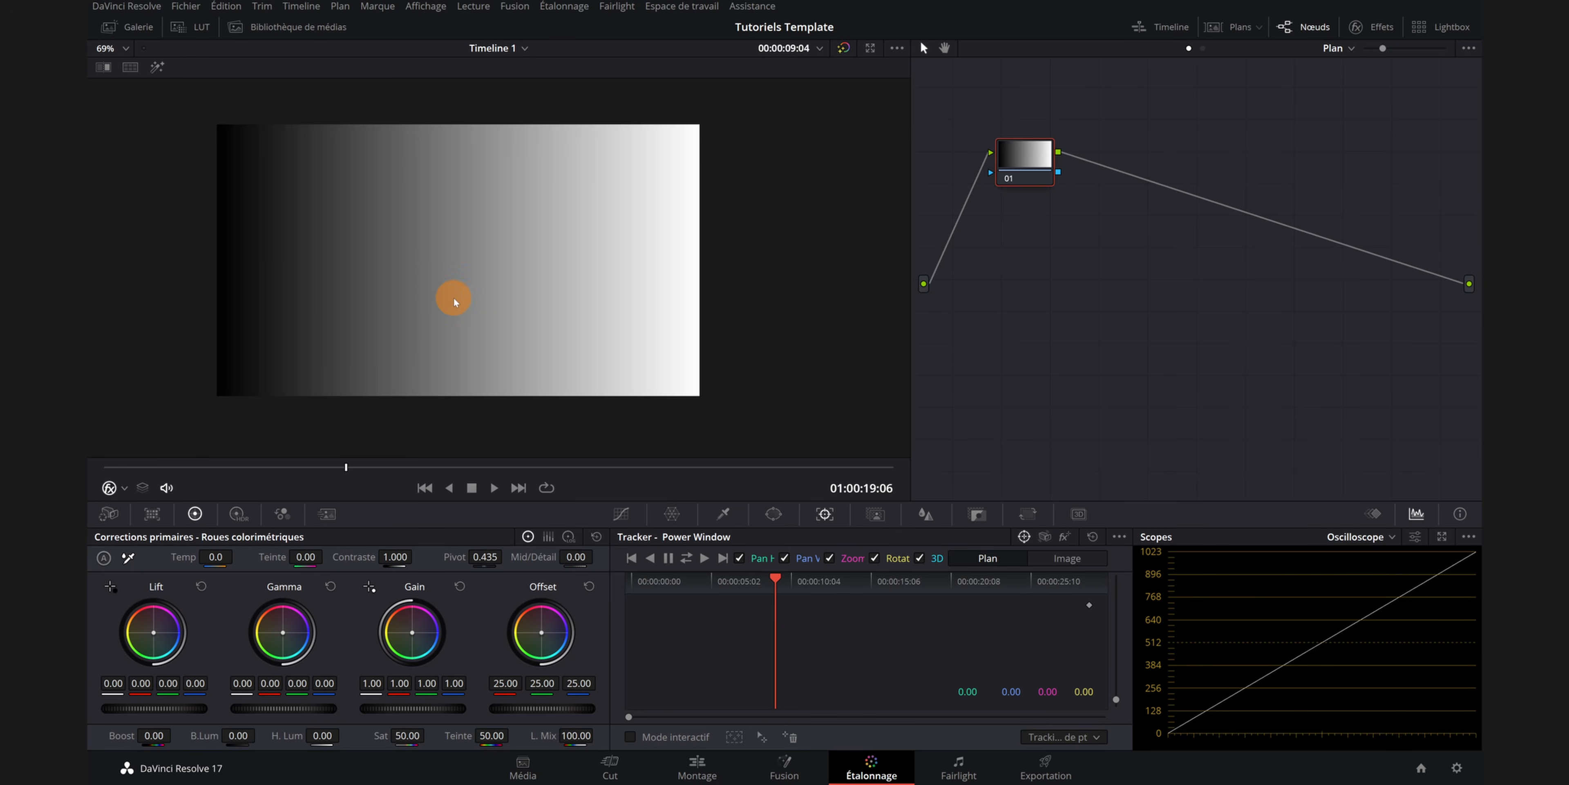
click(1442, 537)
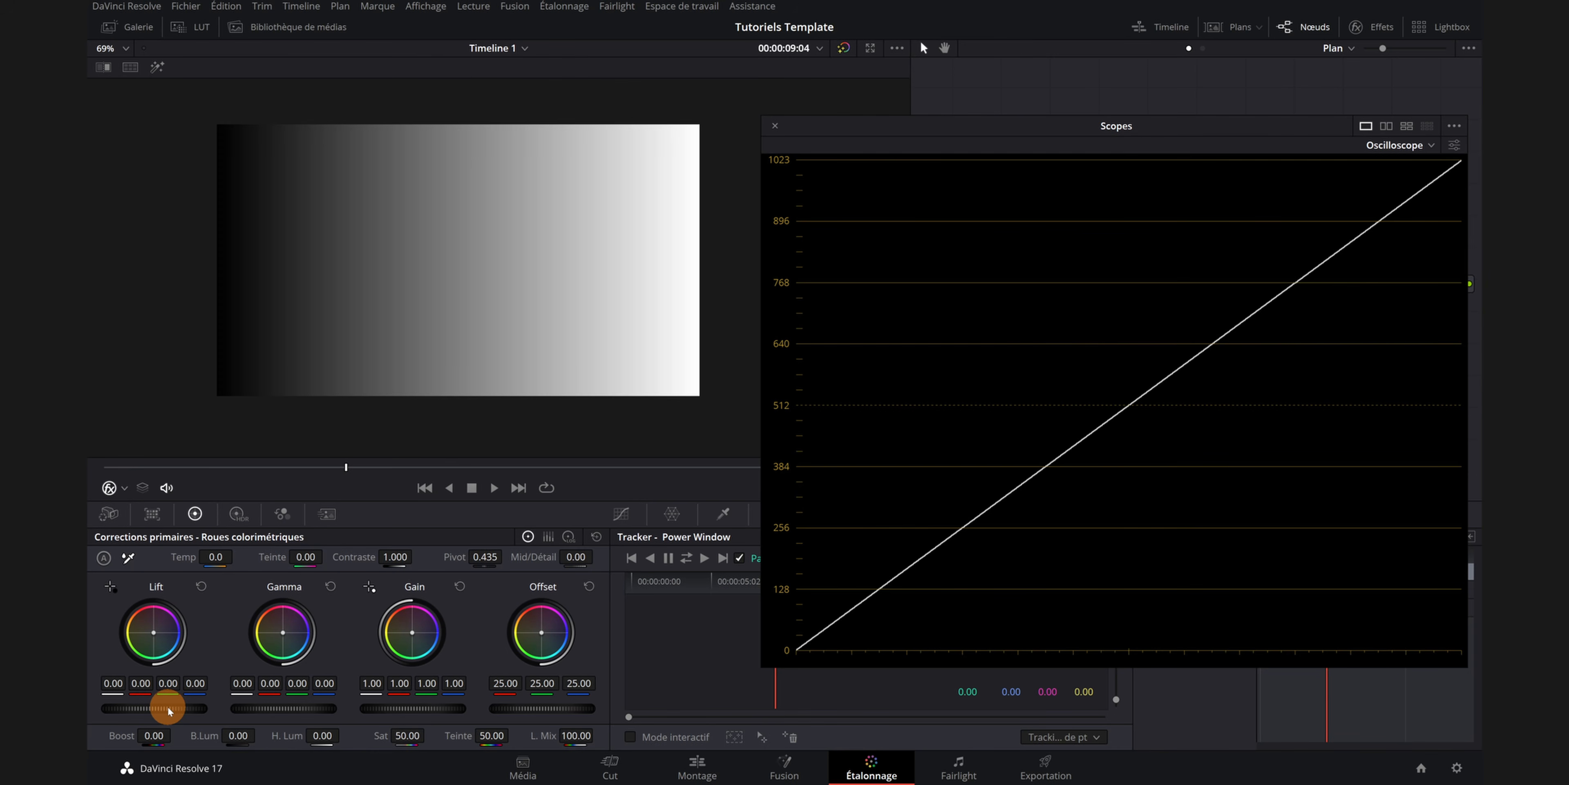
- Try lowering the Lift master to -0.18 and raising the Gamma master to 0.16, resetting each wheel after its test
drag(163, 708, 106, 708)
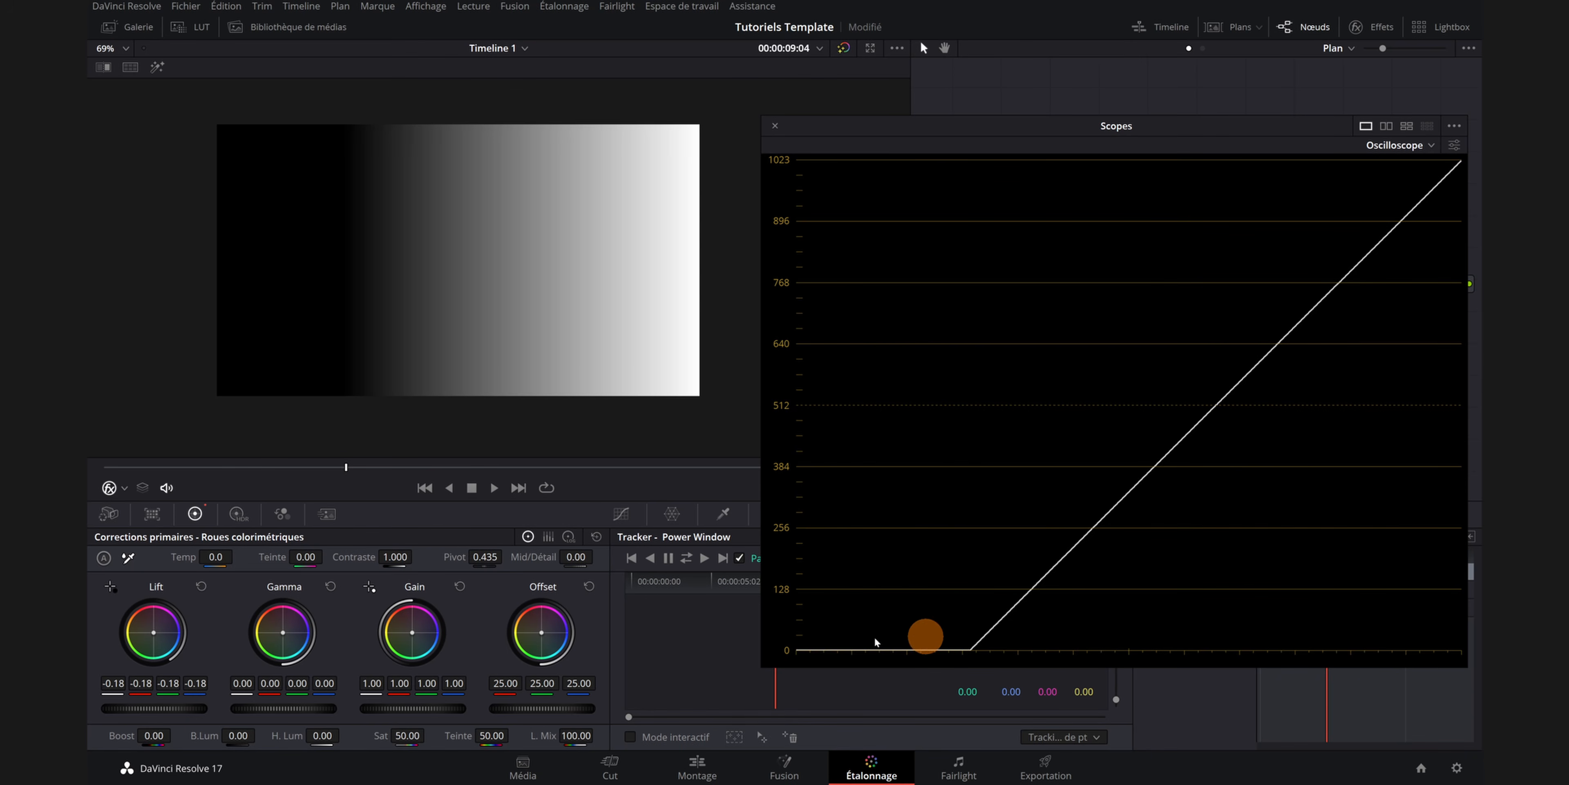
click(201, 586)
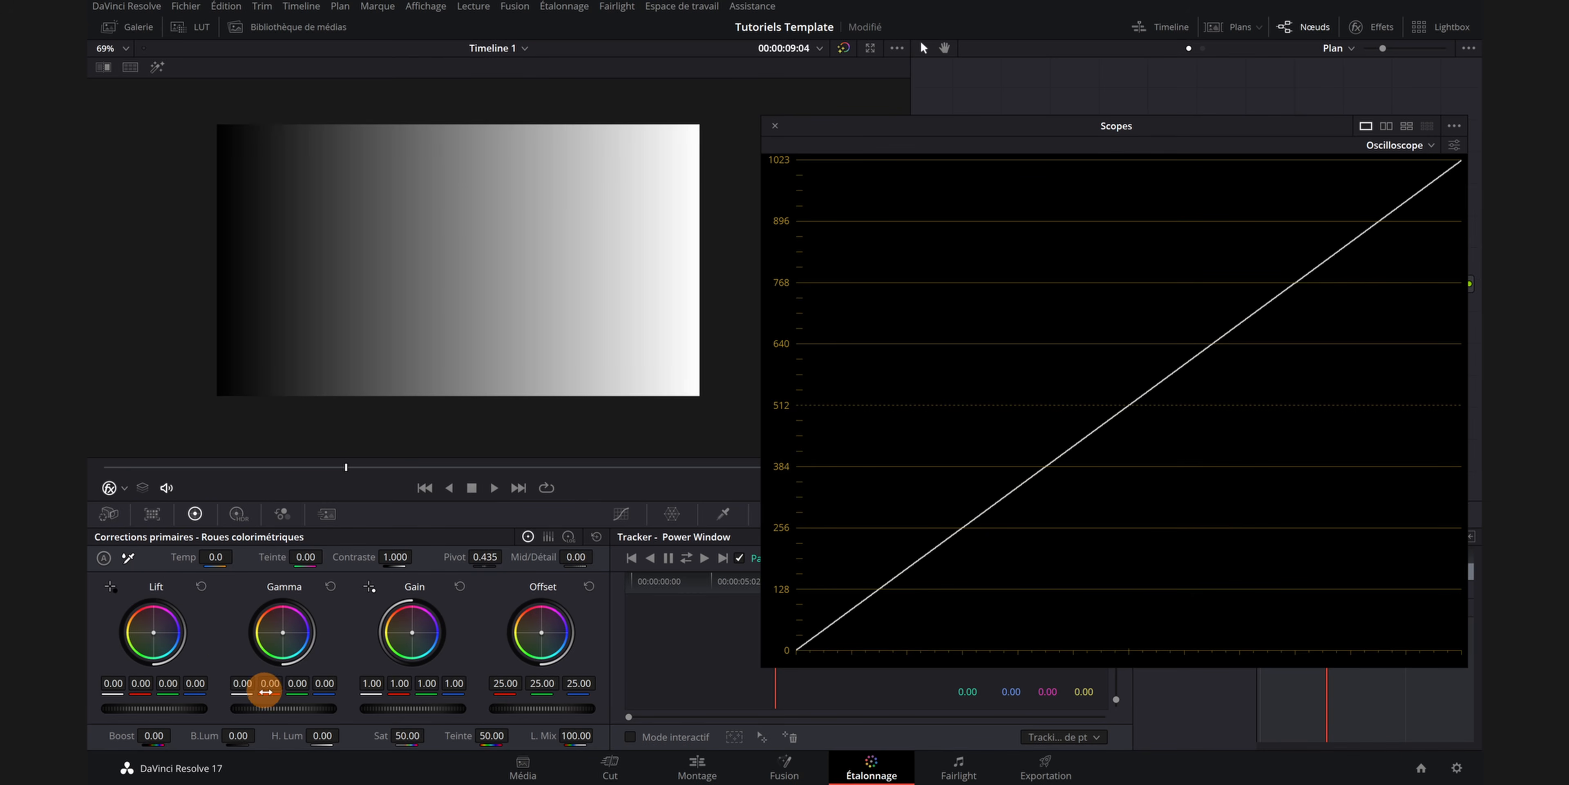
drag(263, 707, 350, 707)
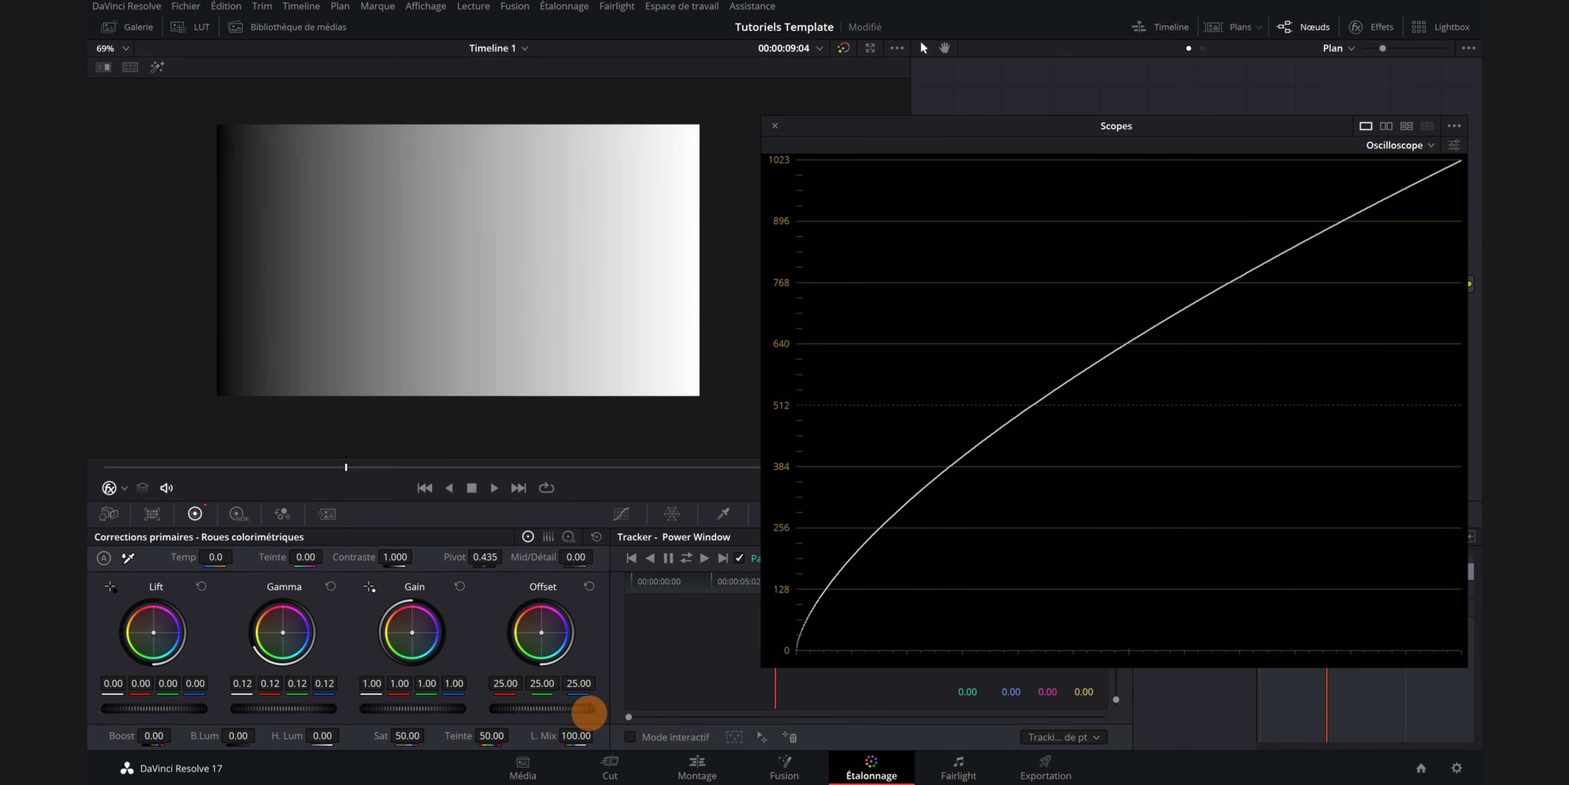
drag(589, 711, 610, 710)
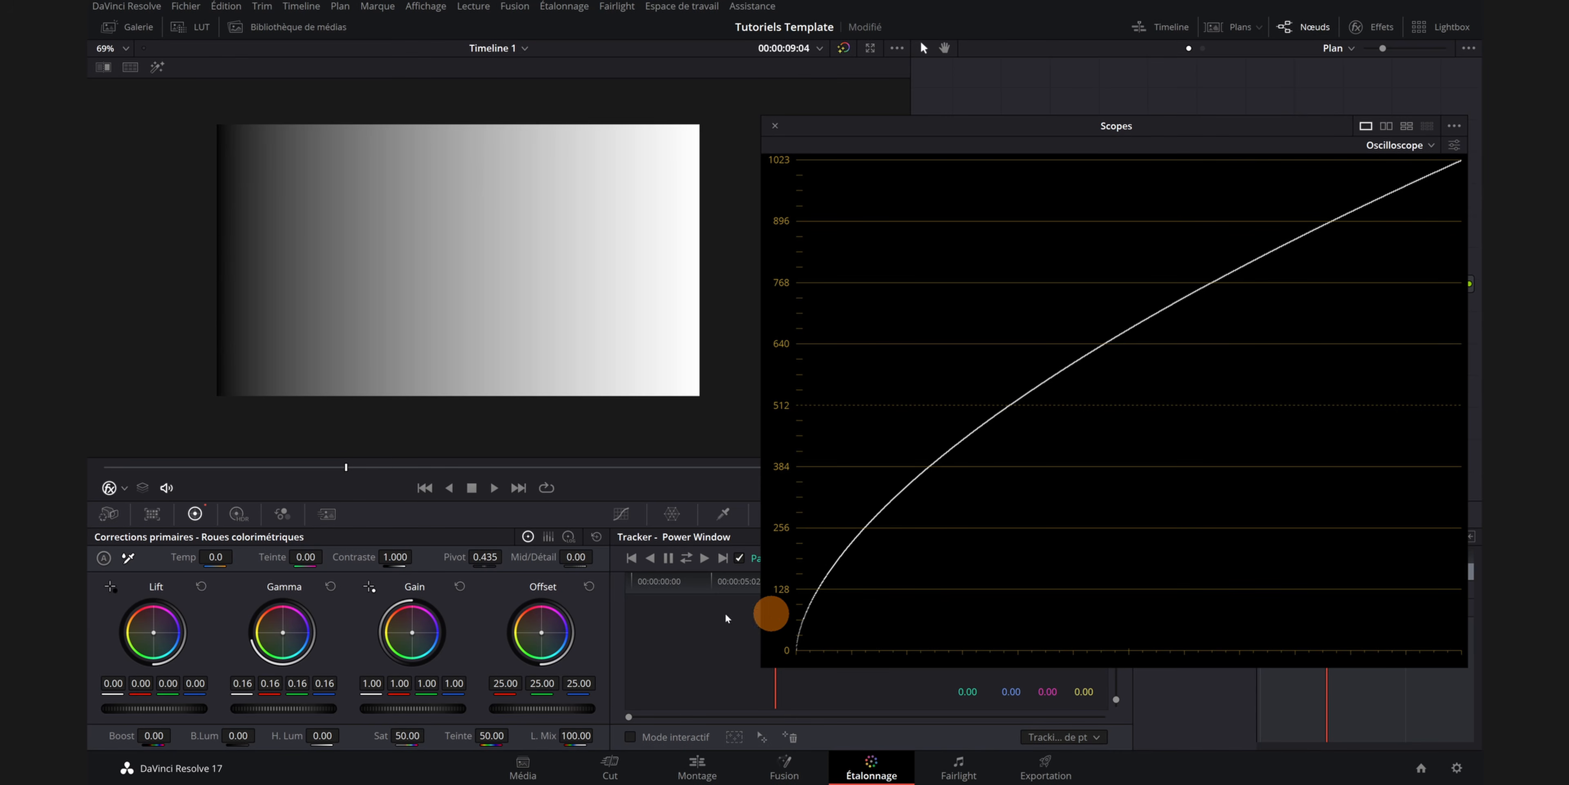
click(330, 587)
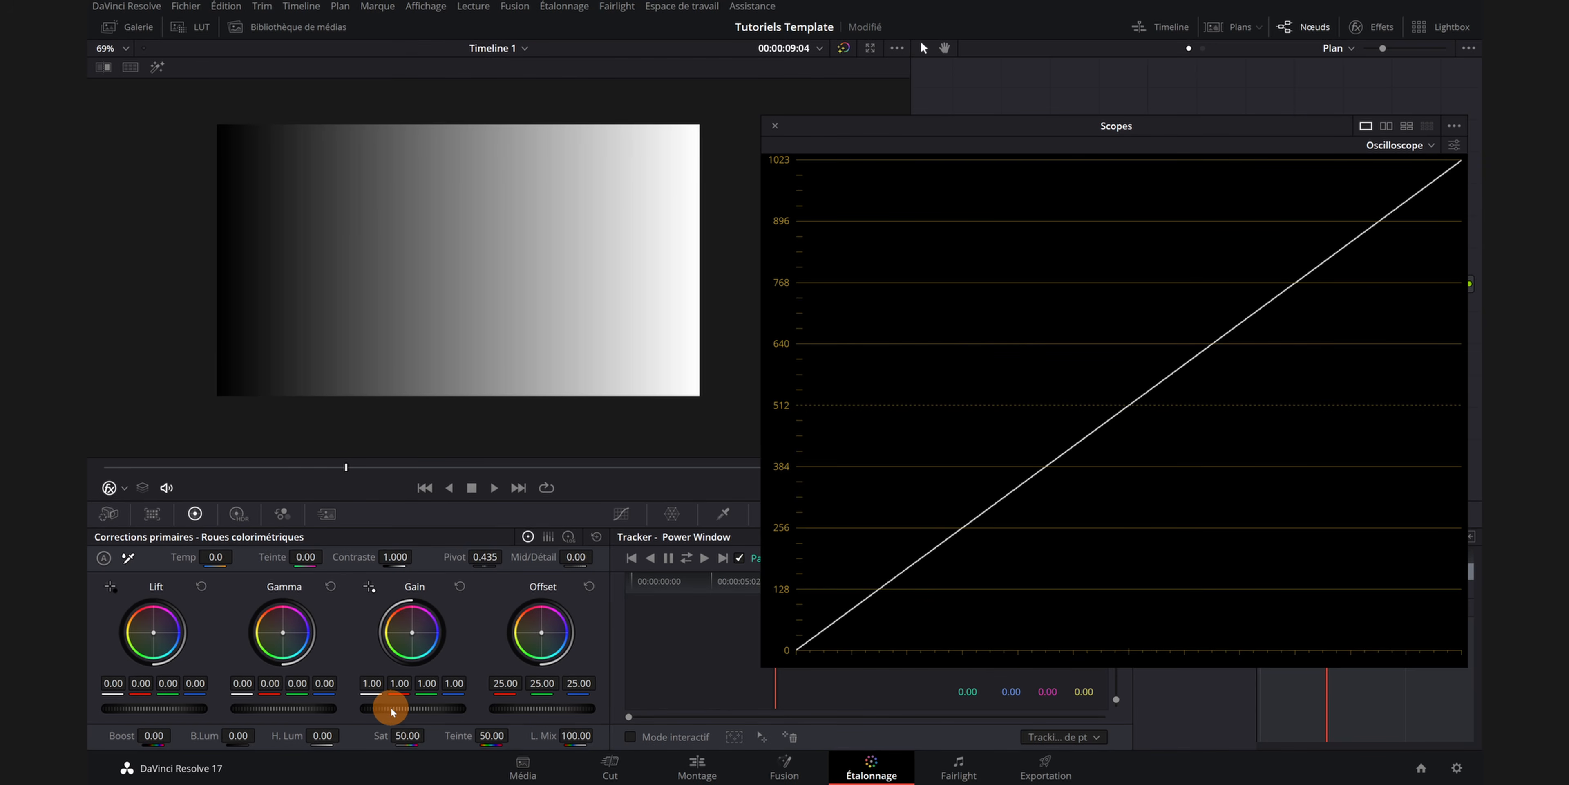
- Try raising the Gain master to 1.25 and the Offset master to 38.70, resetting each wheel after its test
drag(392, 708, 558, 709)
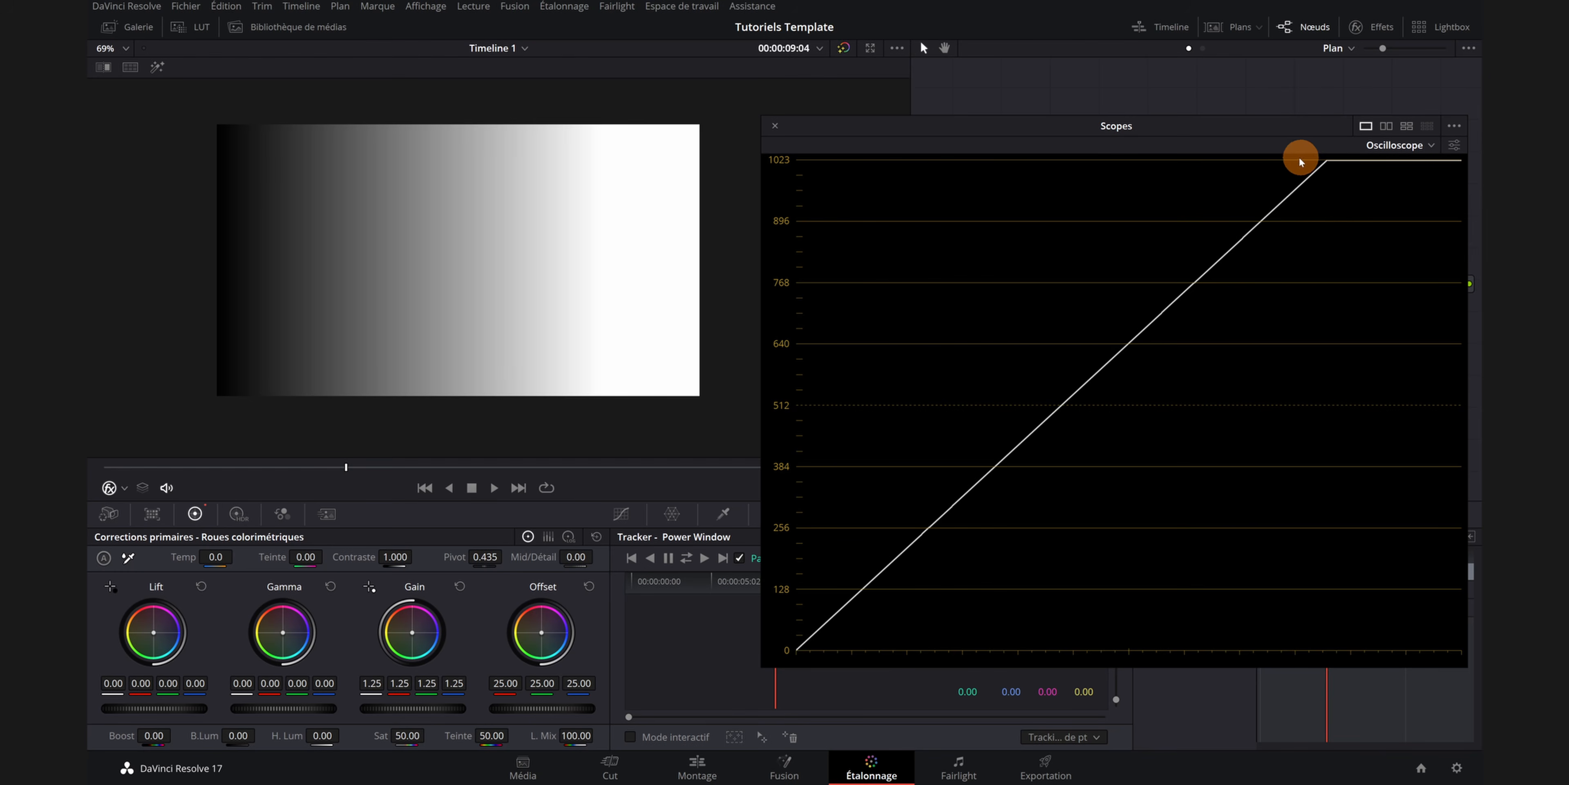
click(460, 586)
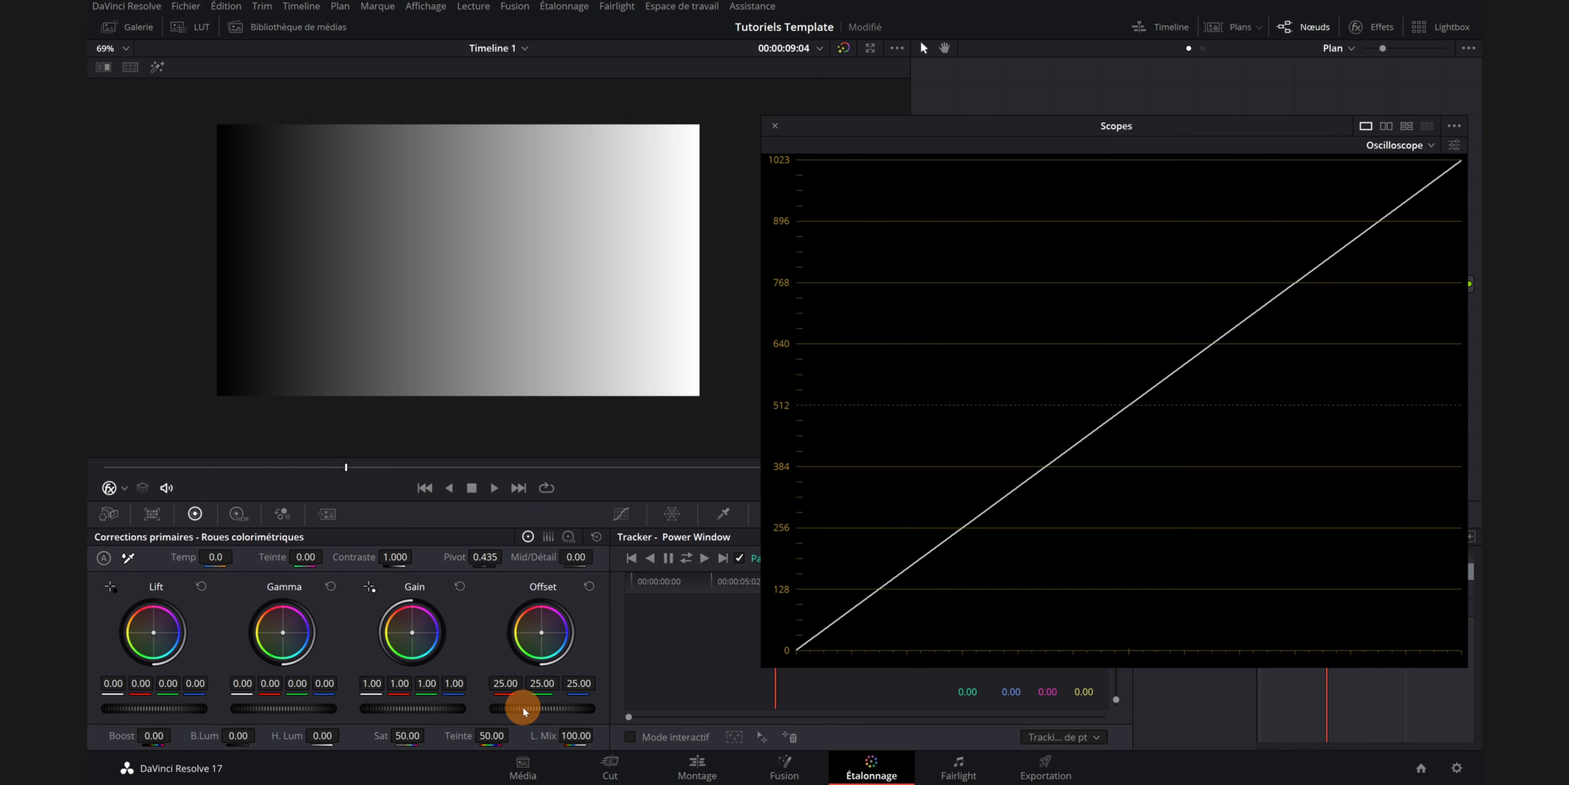
mouse_move(519, 708)
mouse_down()
mouse_move(799, 704)
mouse_move(548, 711)
mouse_up()
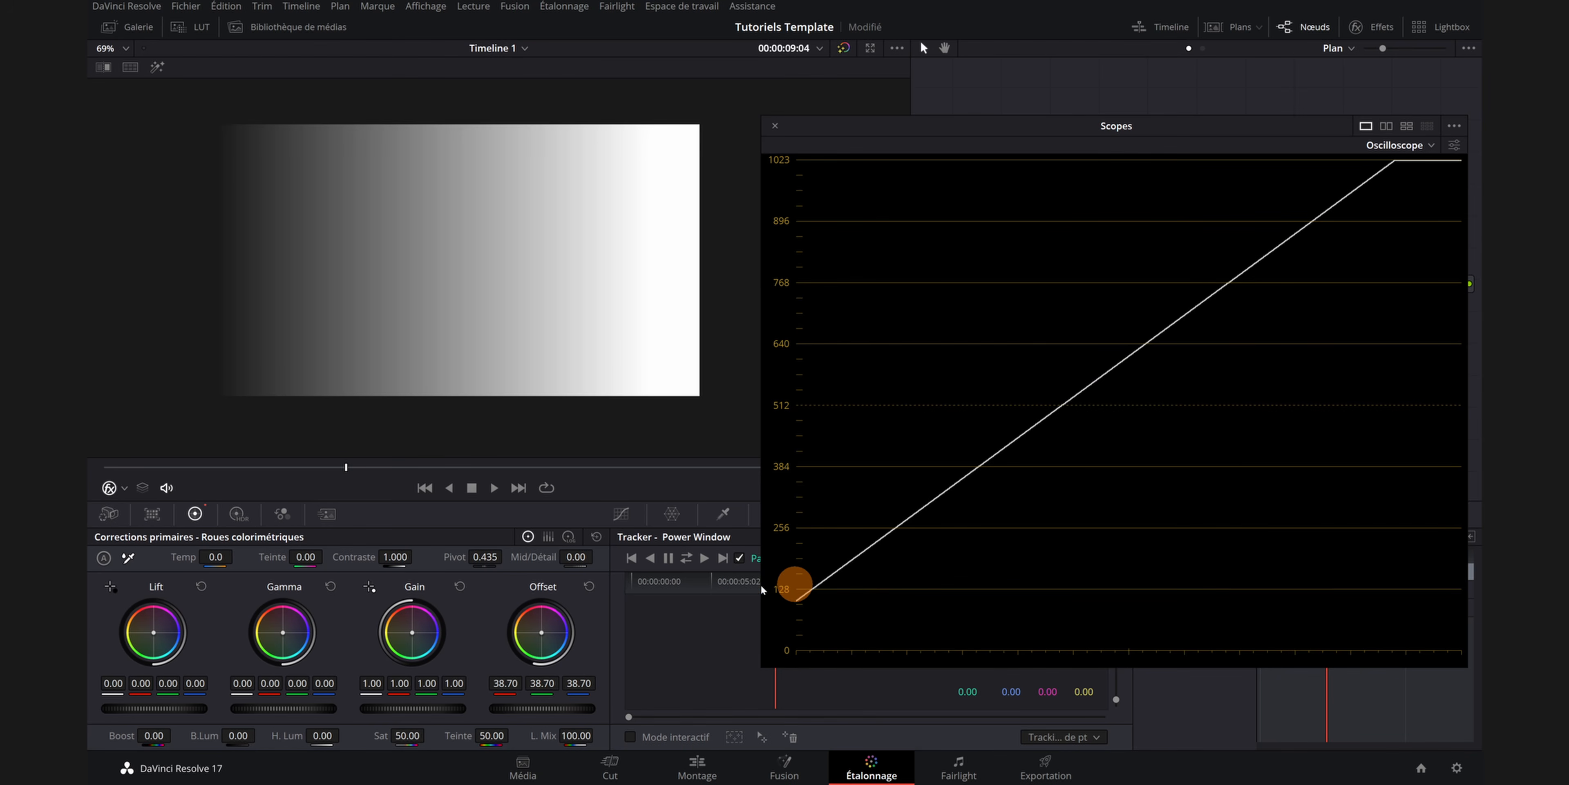
click(589, 586)
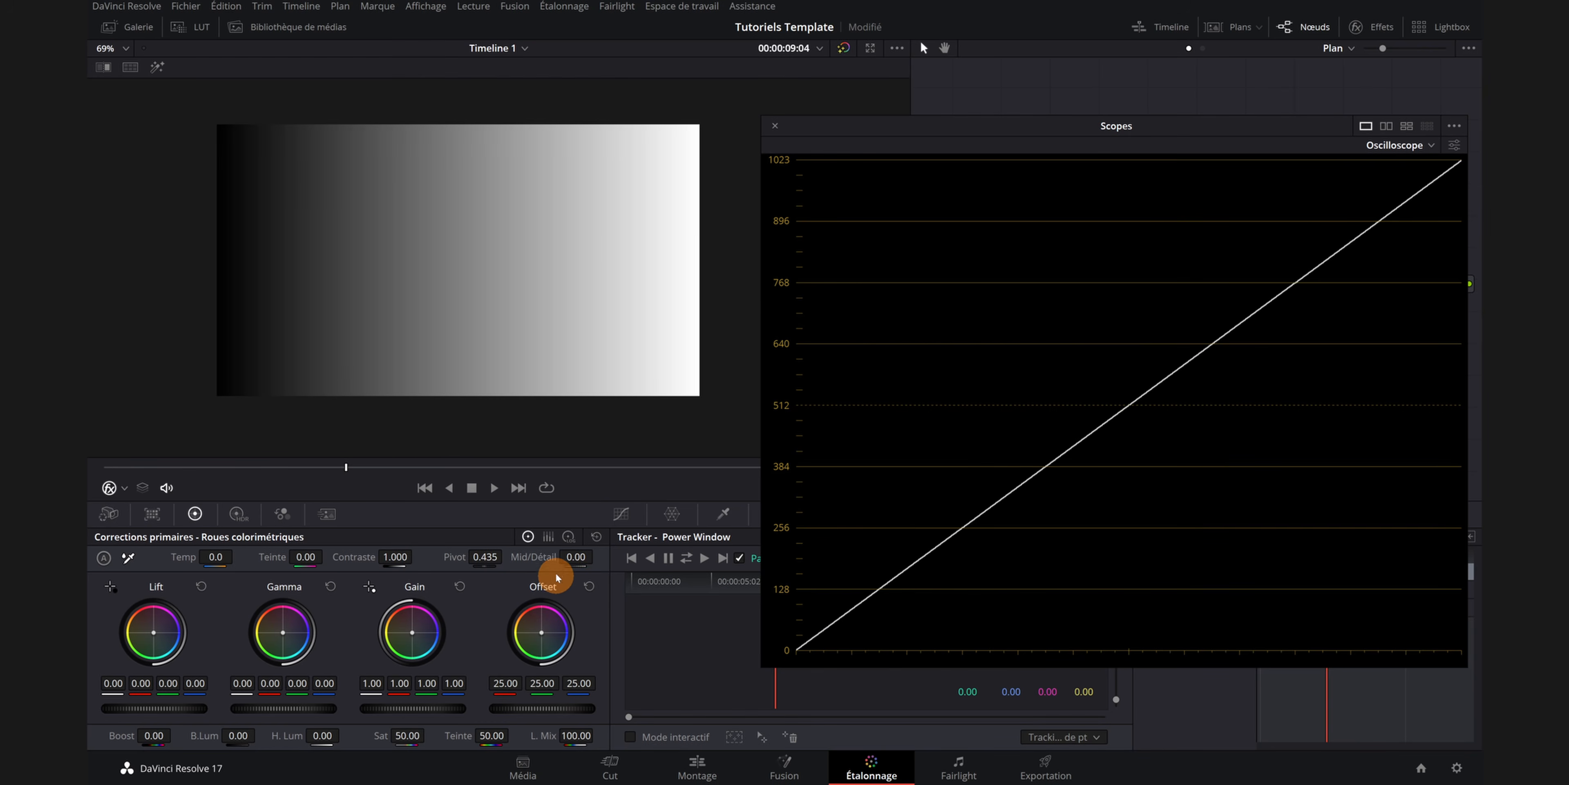
- Switch the primary corrections to the Log wheels and lower the Basses Lum master to -0.43 on all channels
click(569, 537)
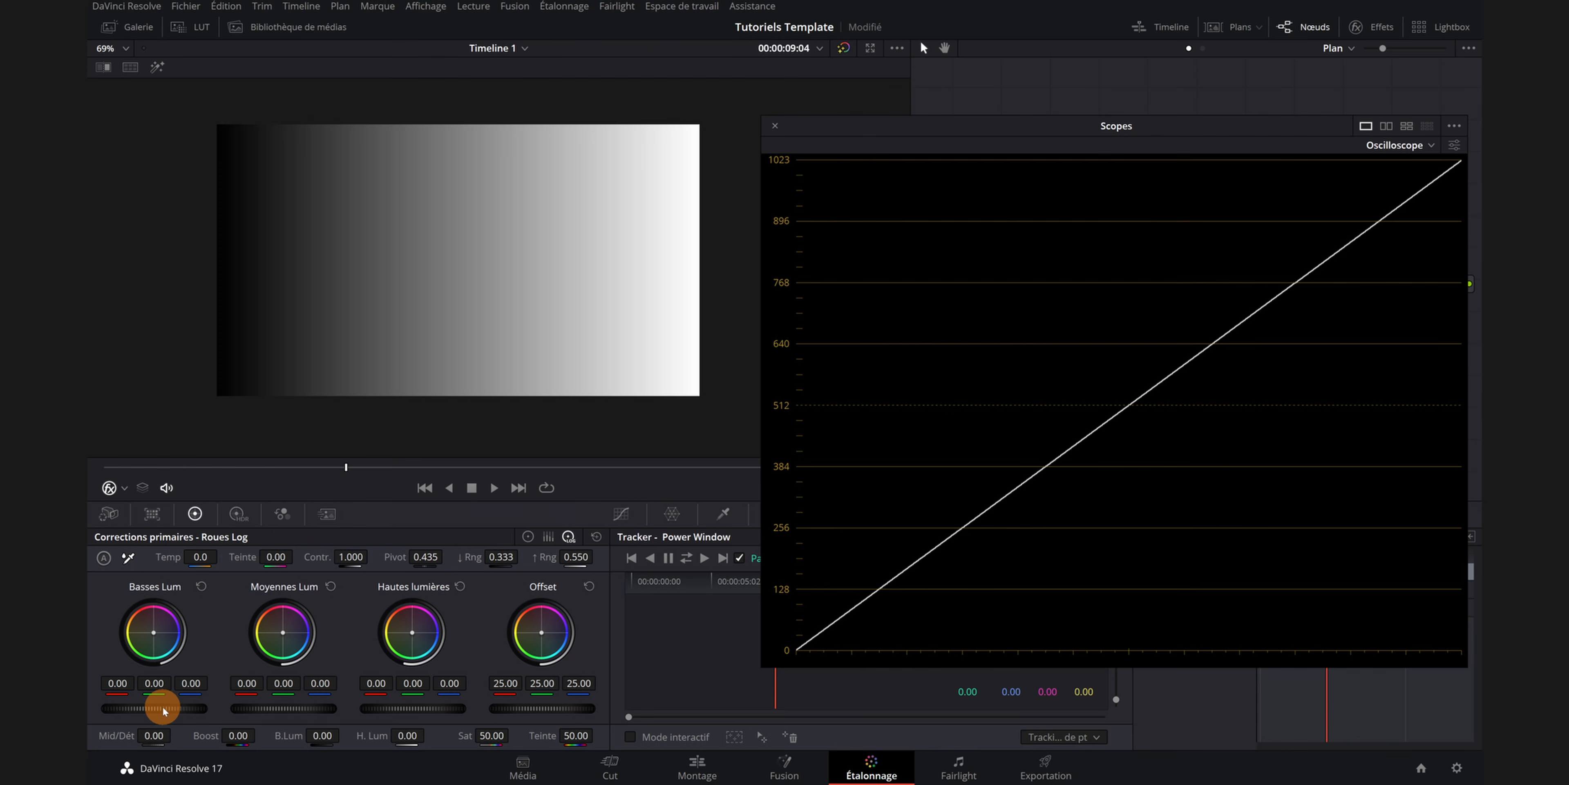
drag(163, 710, 106, 707)
drag(705, 397, 523, 424)
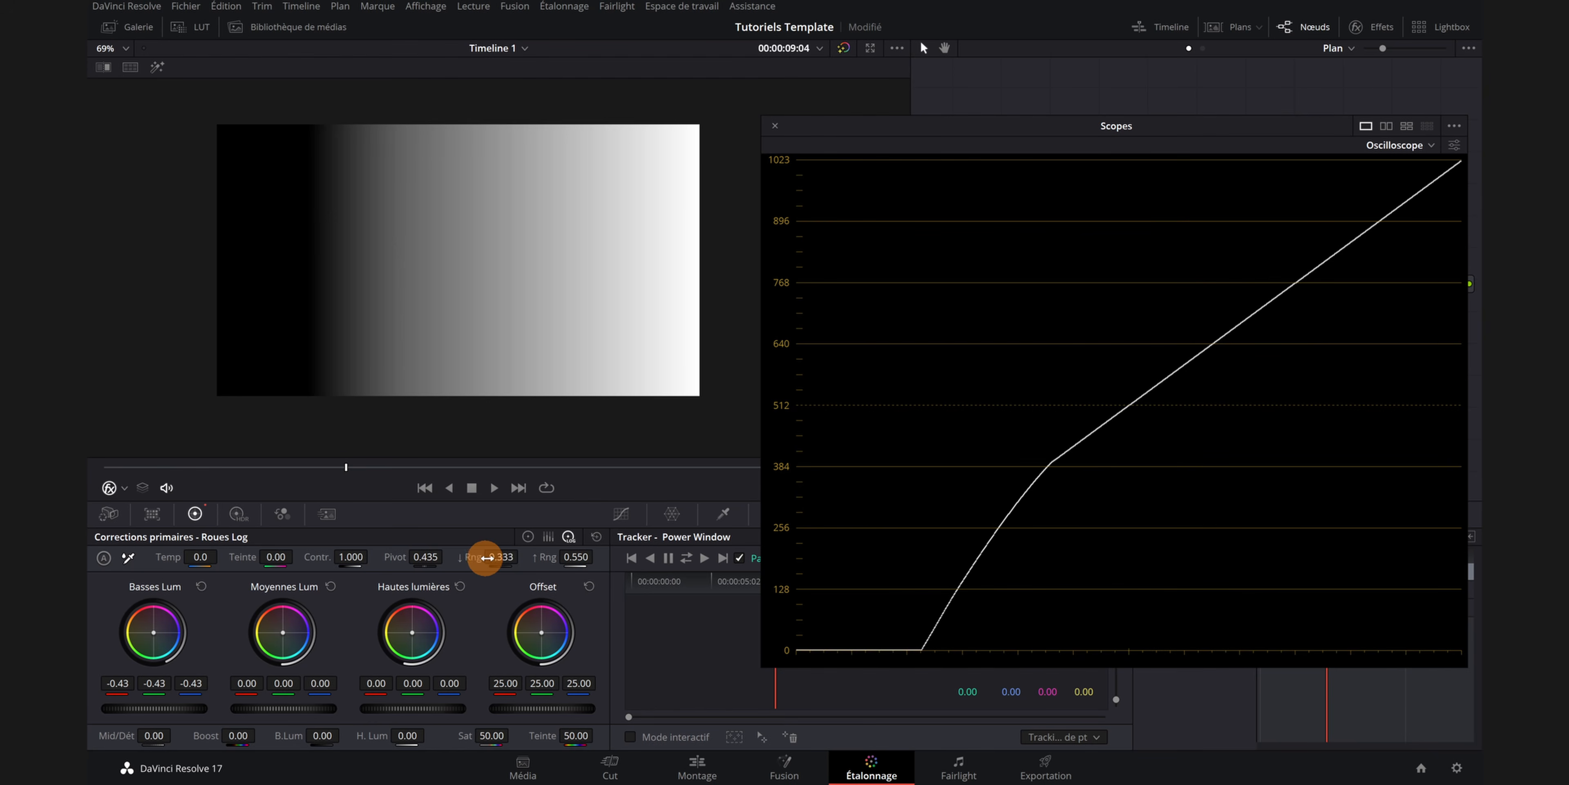
- Try different low range limits for the shadows, ending at 0.196, and reset the Basses Lum wheel
drag(503, 557, 456, 554)
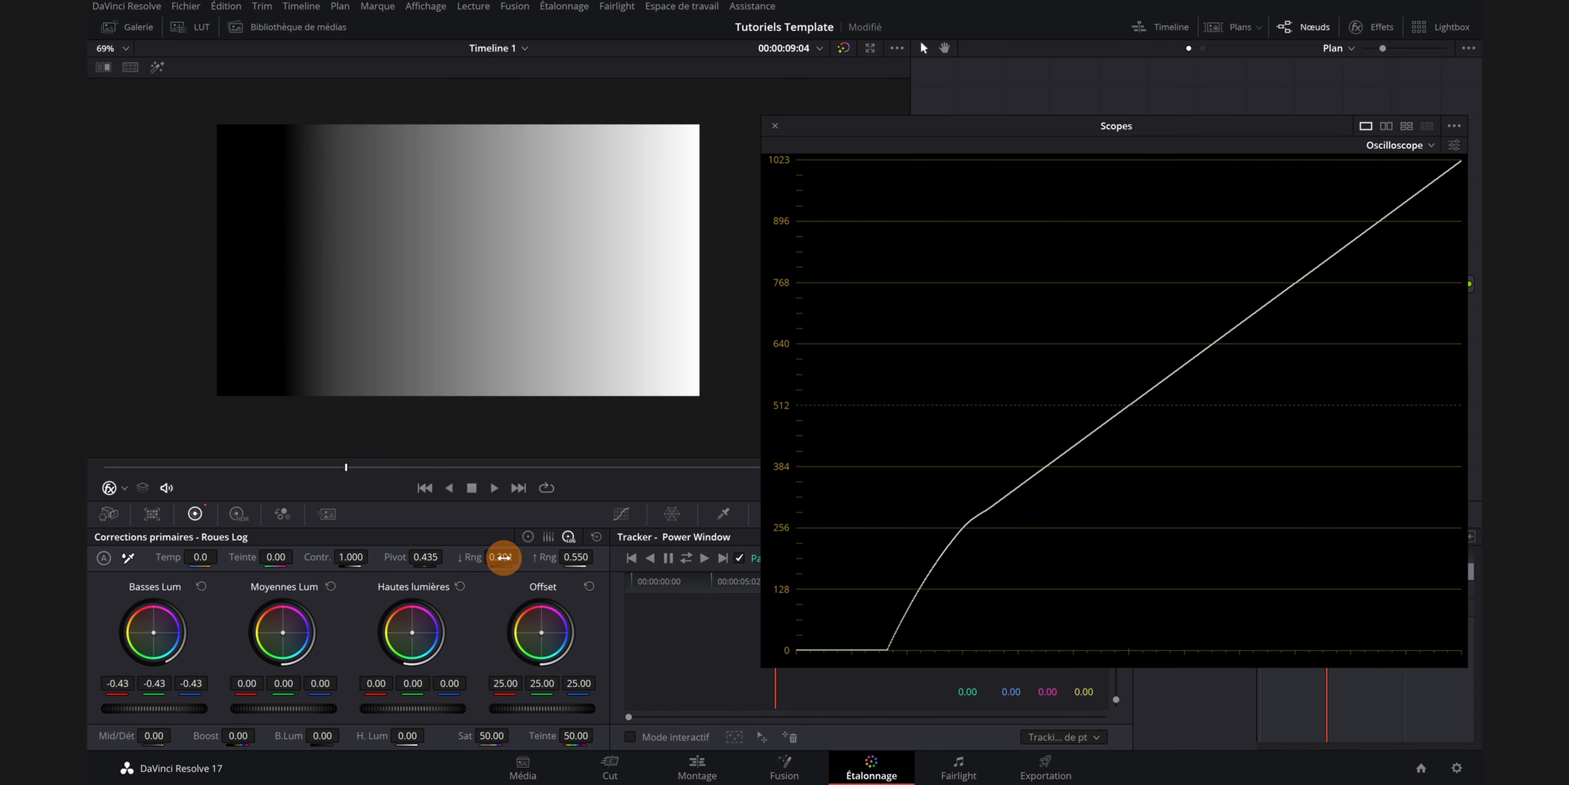
mouse_move(505, 557)
mouse_down()
mouse_move(425, 557)
mouse_move(503, 556)
mouse_up()
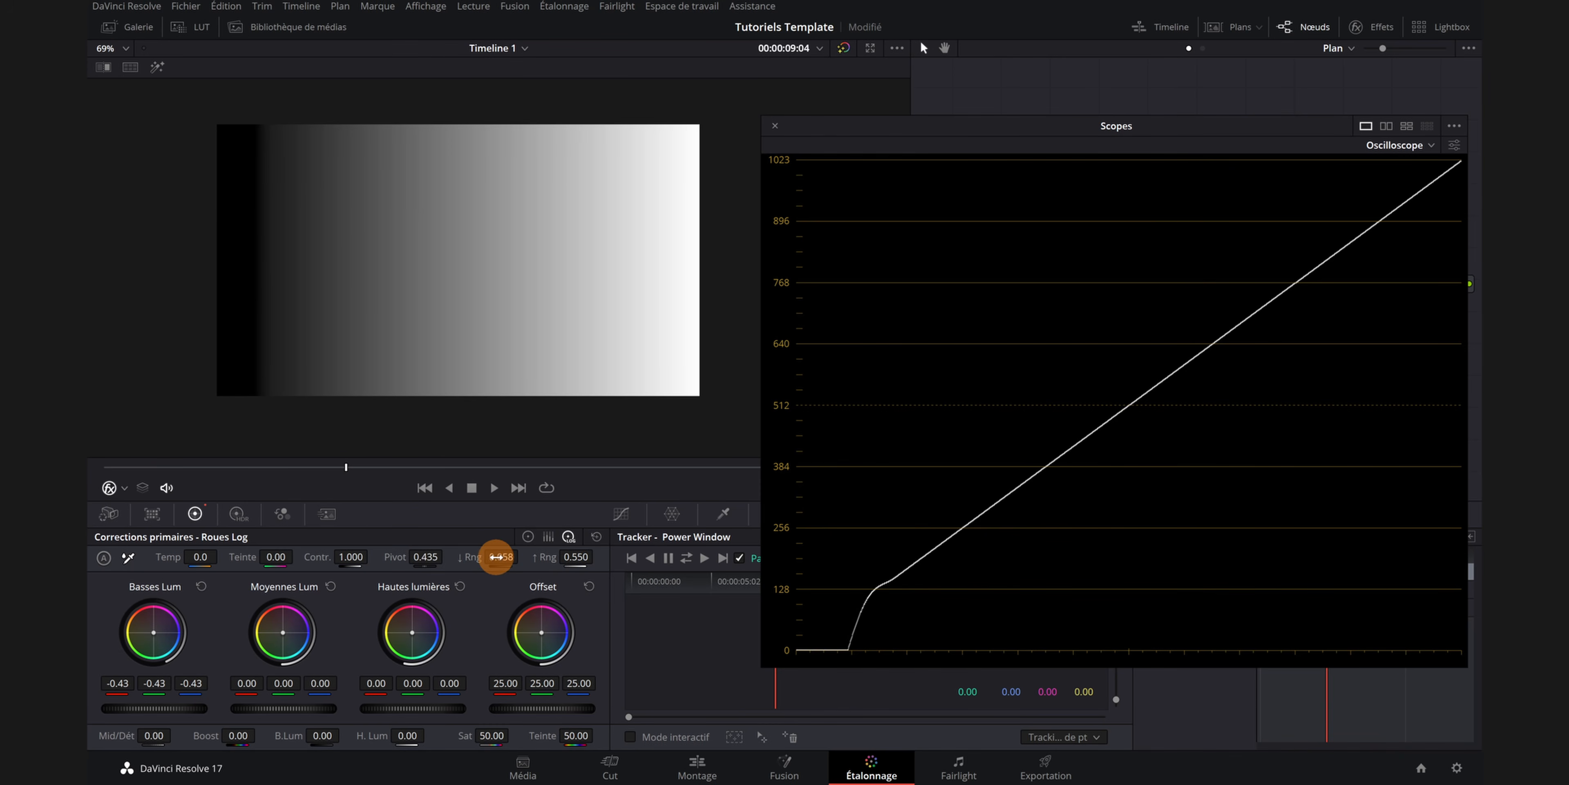
drag(497, 556, 548, 566)
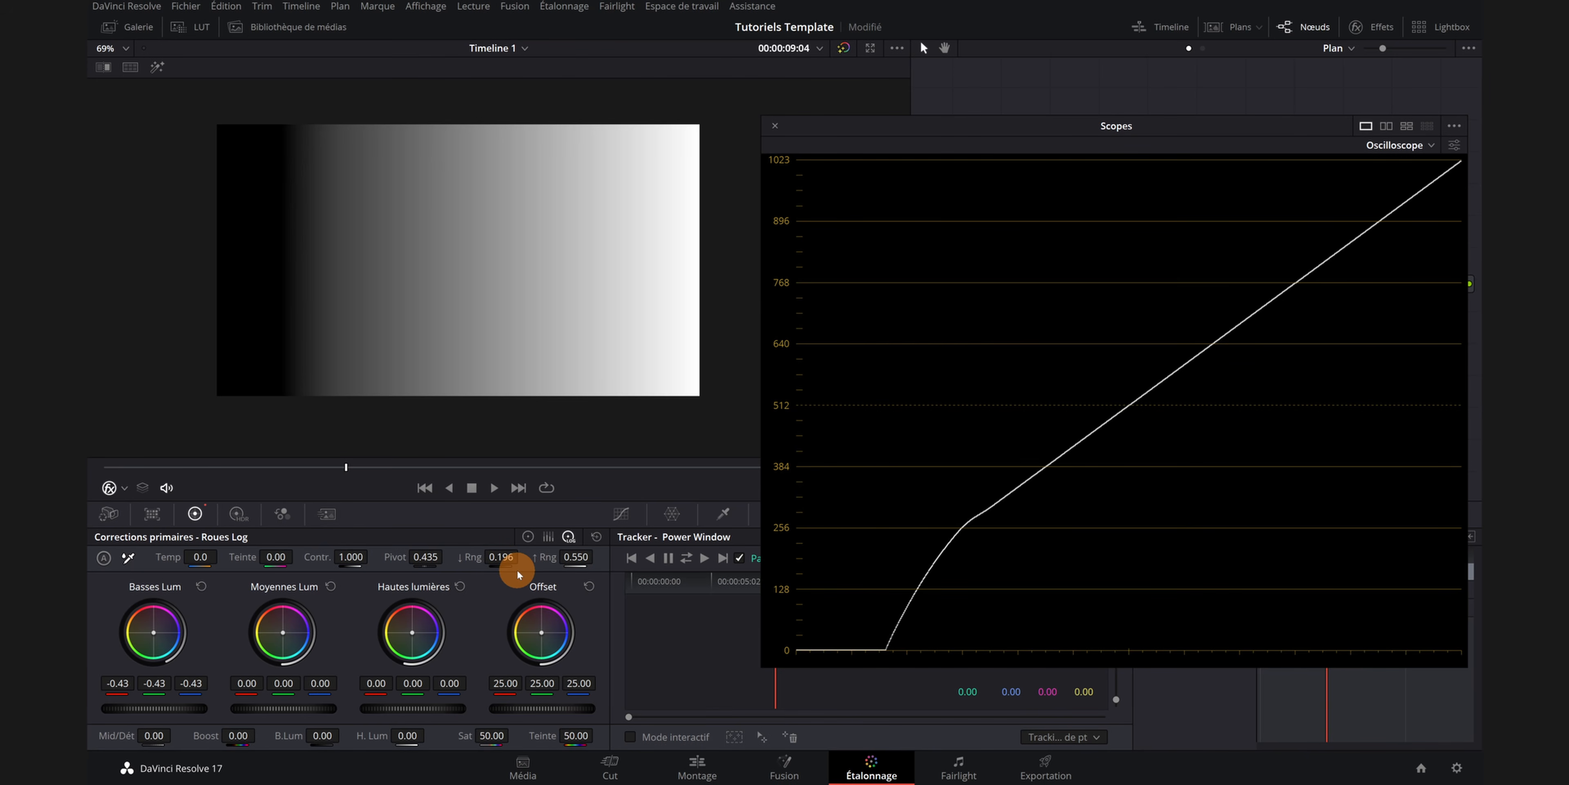
click(201, 586)
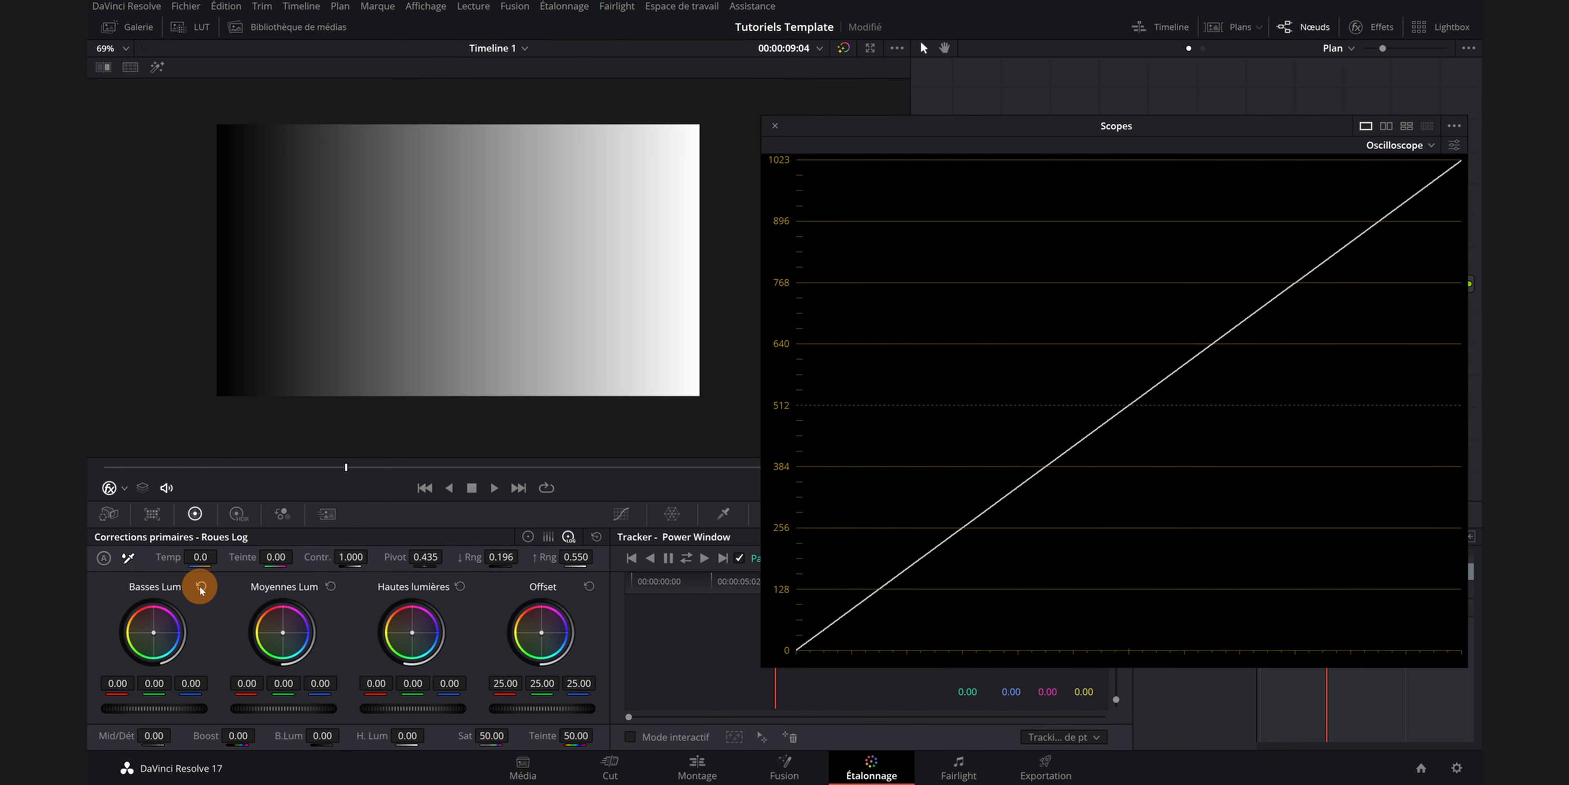
- Try raising the Moyennes Lum master to 1.00 on all channels and reset that wheel
click(282, 688)
drag(265, 706, 318, 708)
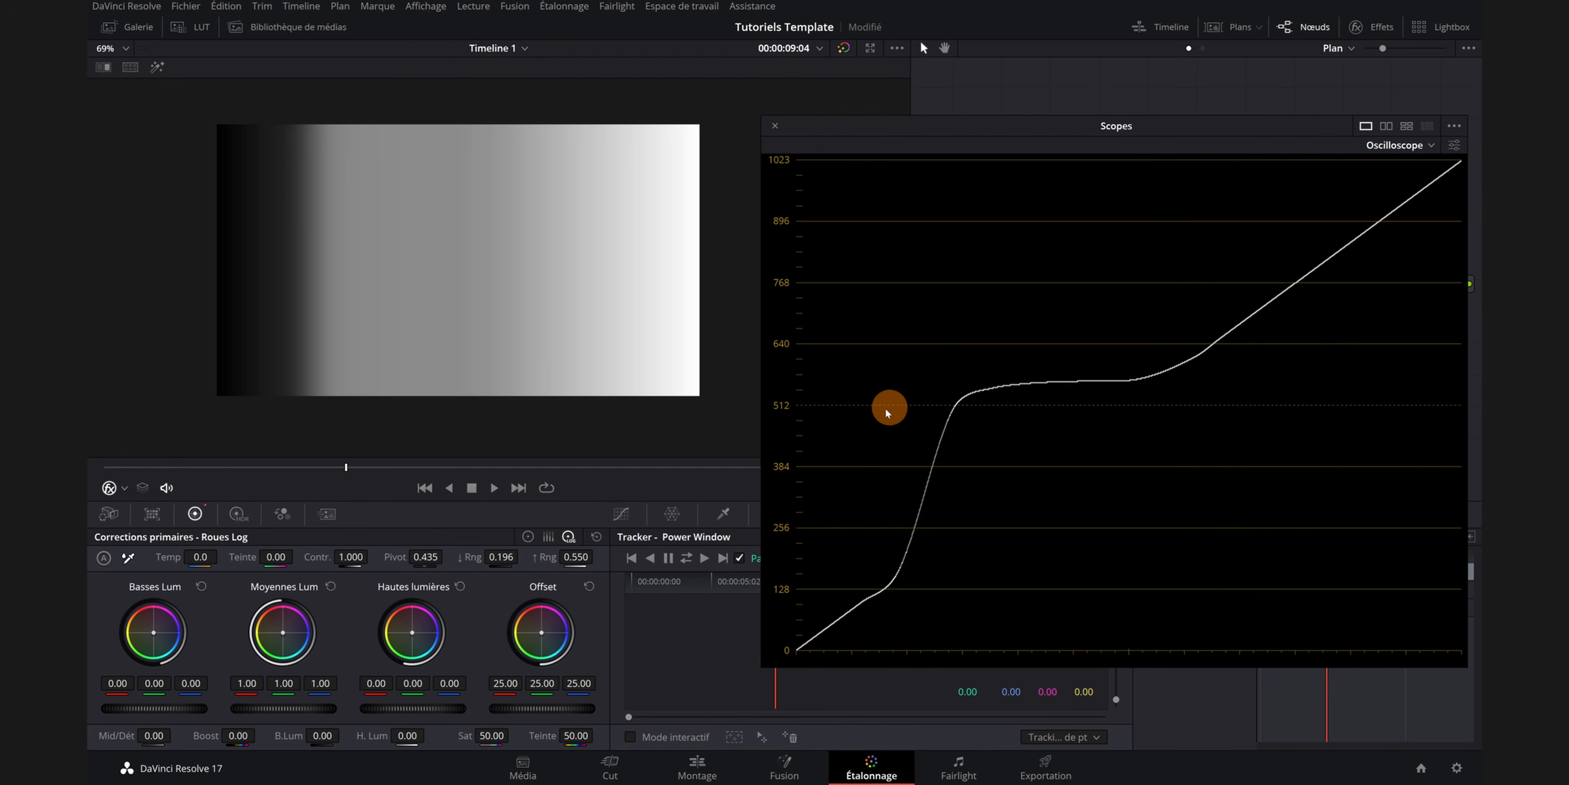
click(329, 585)
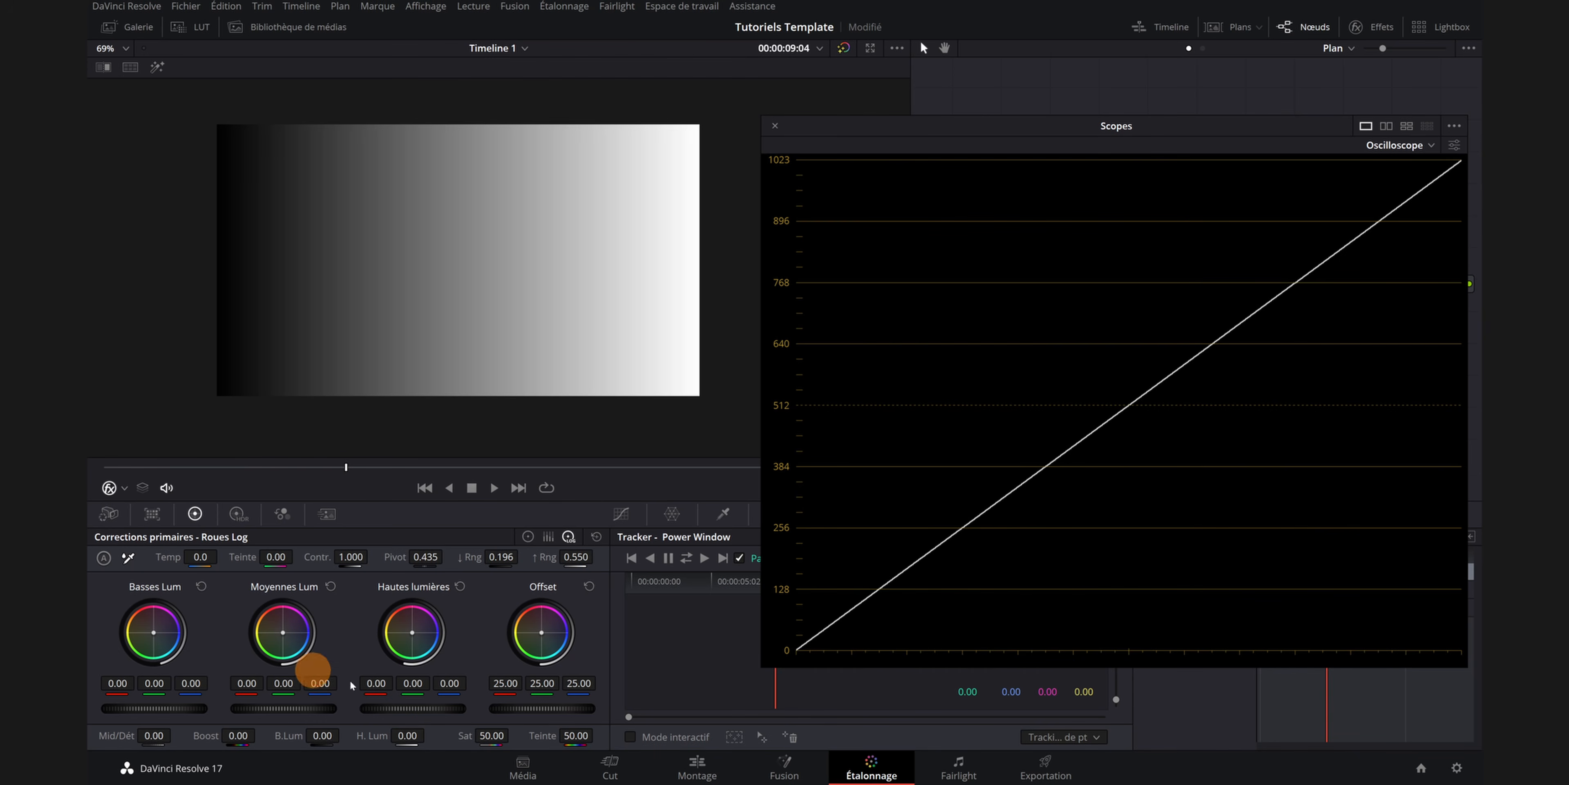
- Try raising Hautes lumières to 0.29 with a high range limit of 0.984, and reset all primary corrections
mouse_move(396, 705)
mouse_down()
mouse_move(578, 728)
mouse_move(386, 706)
mouse_up()
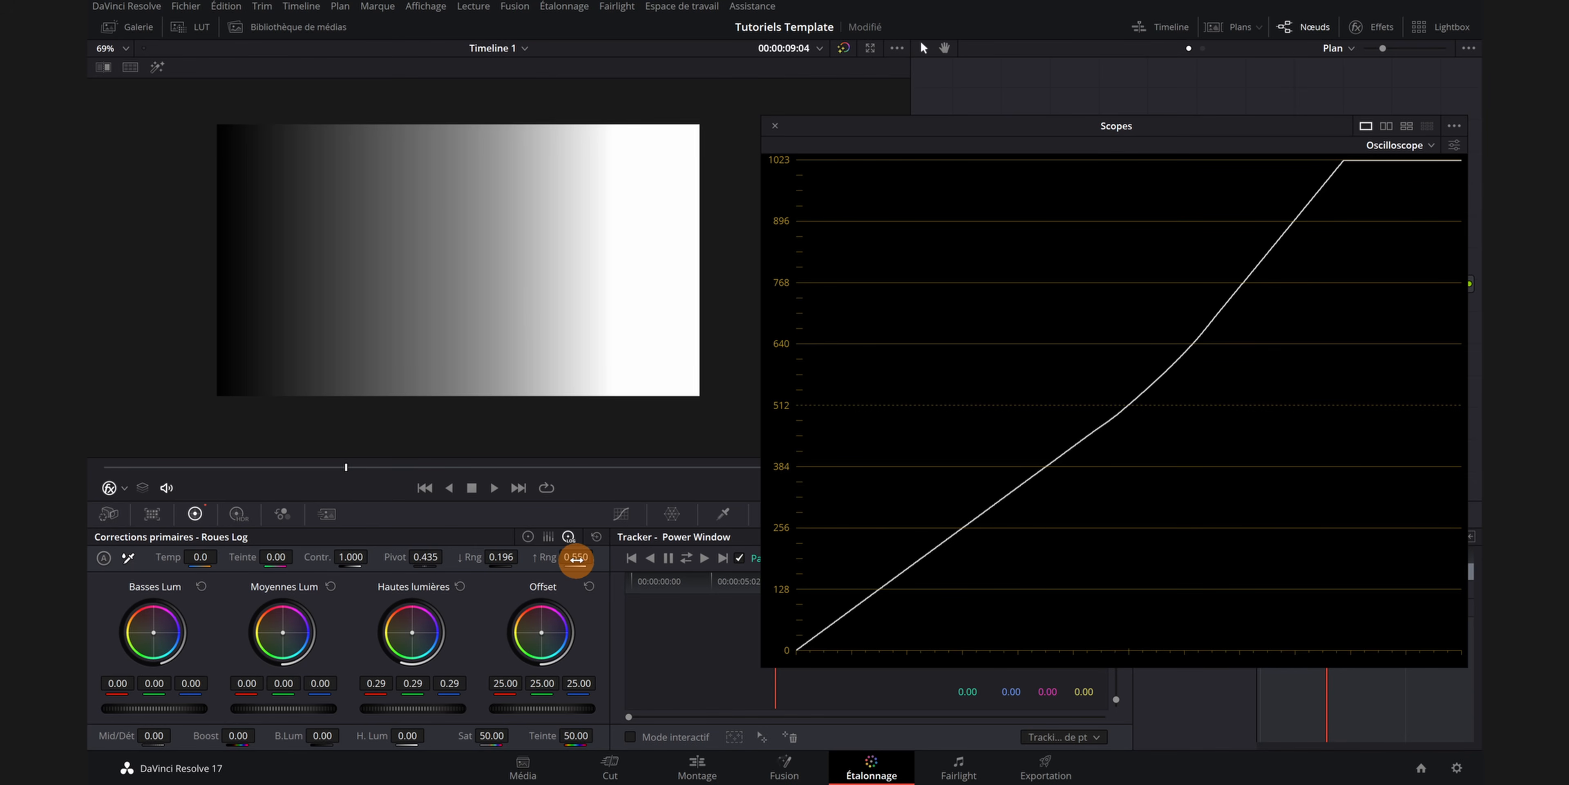
drag(576, 557, 739, 560)
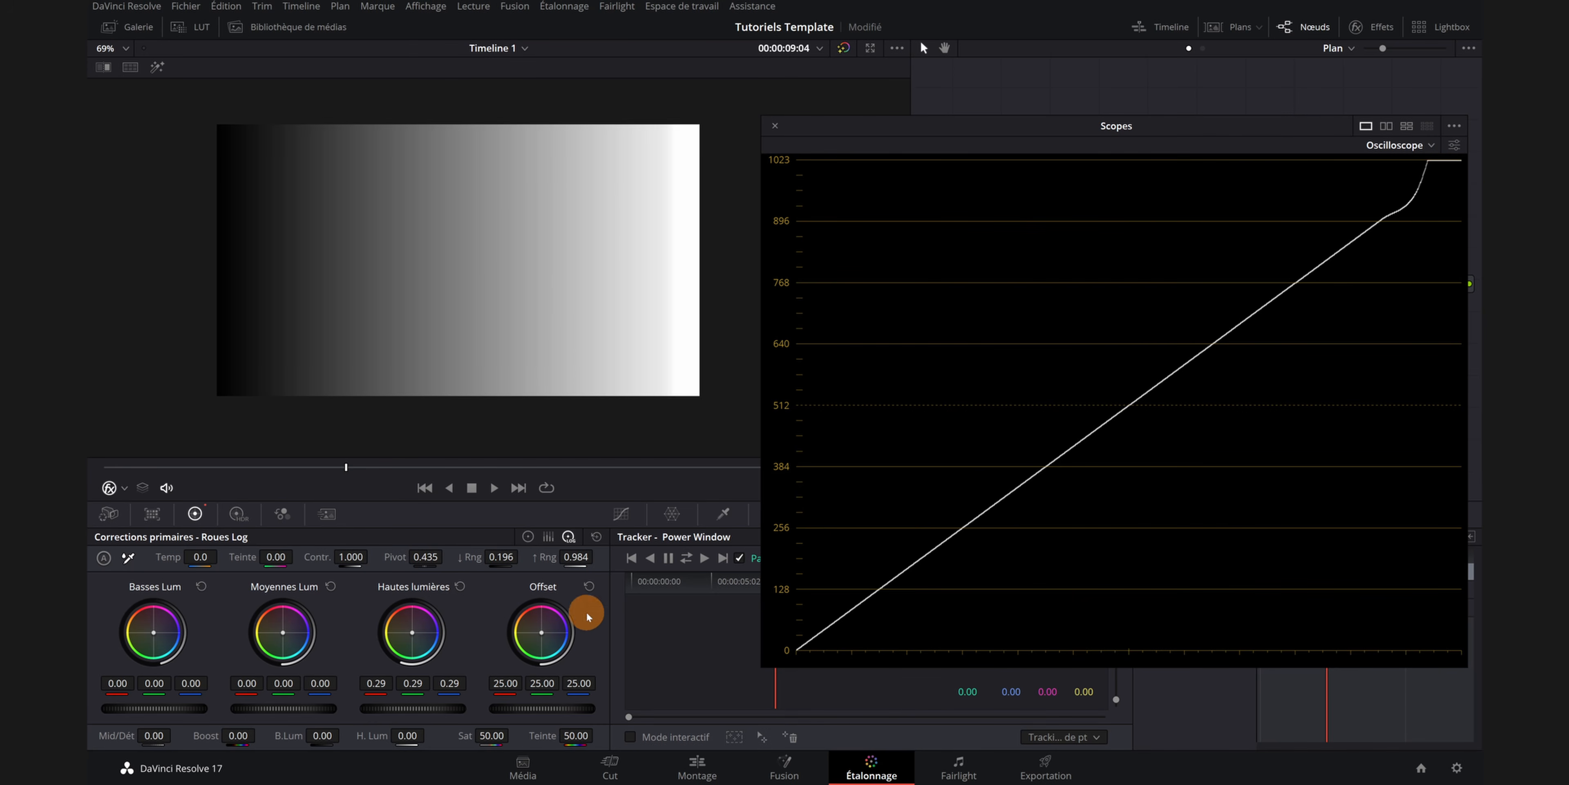
click(595, 536)
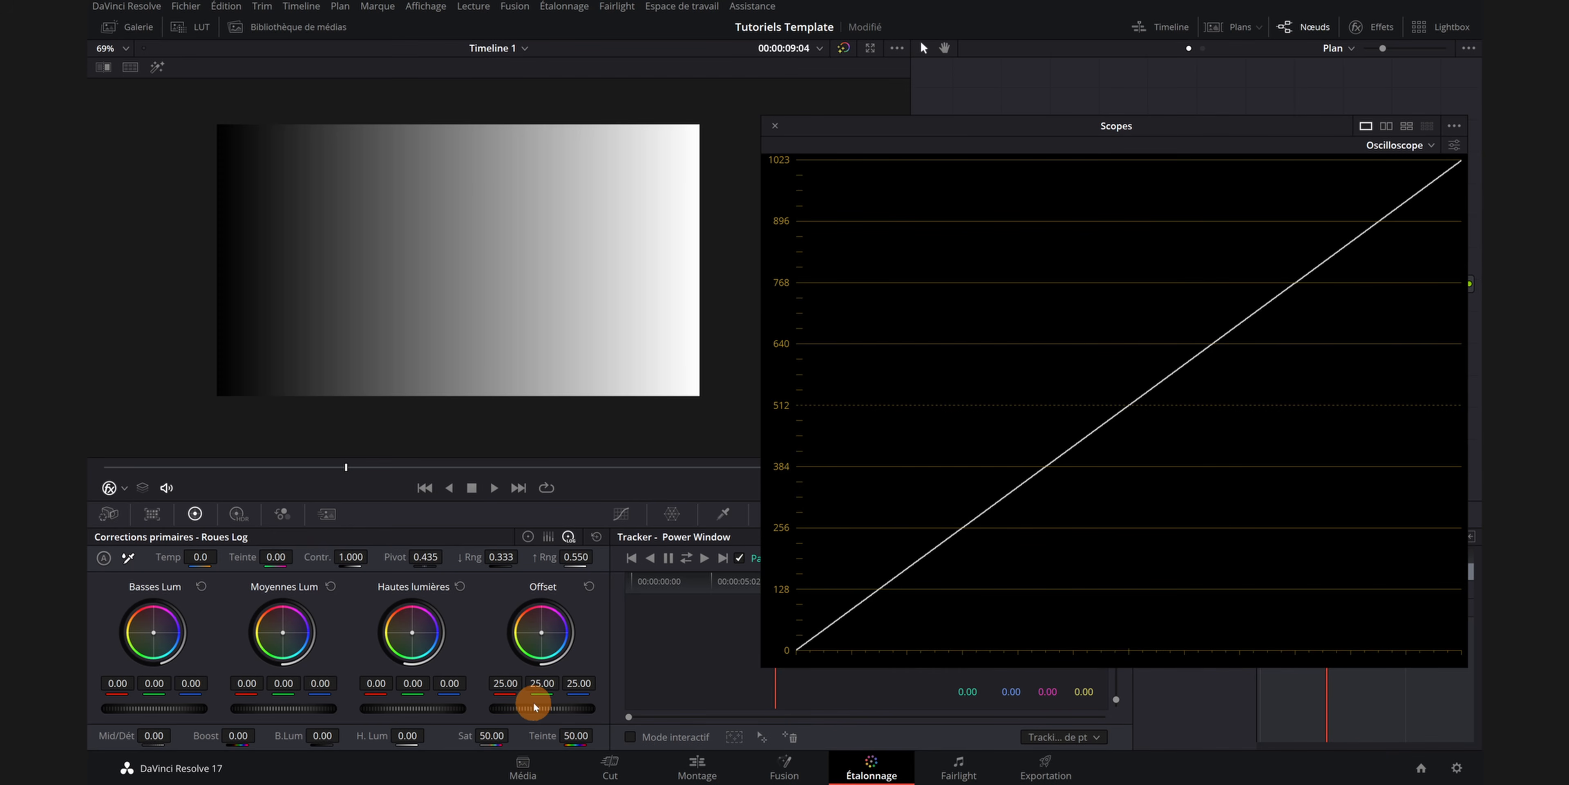
- Try lowering the Log Offset master to 6.25 on all channels and reset the Offset wheel
drag(537, 710, 124, 687)
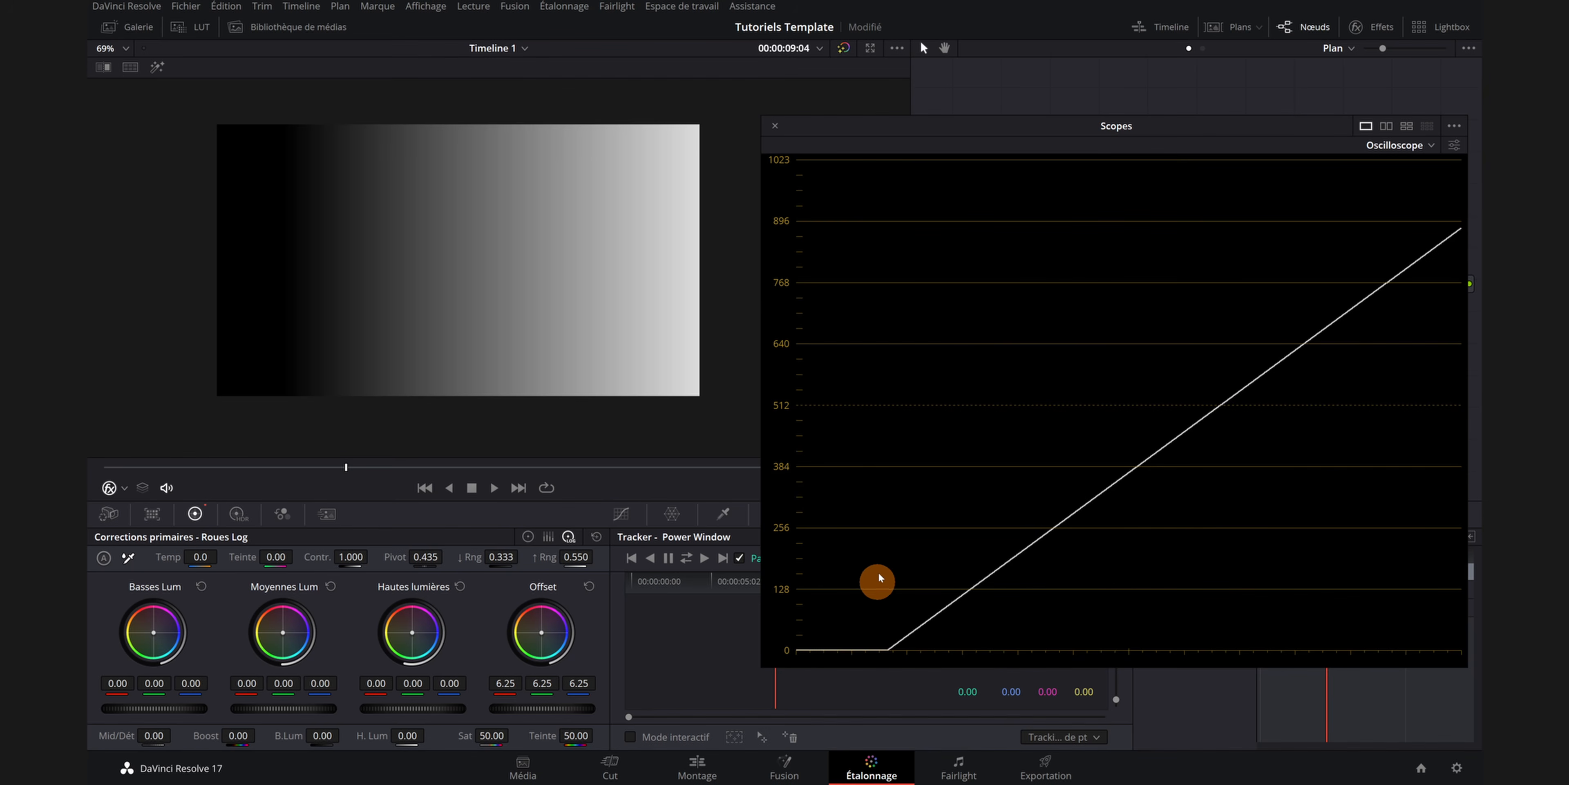
click(589, 586)
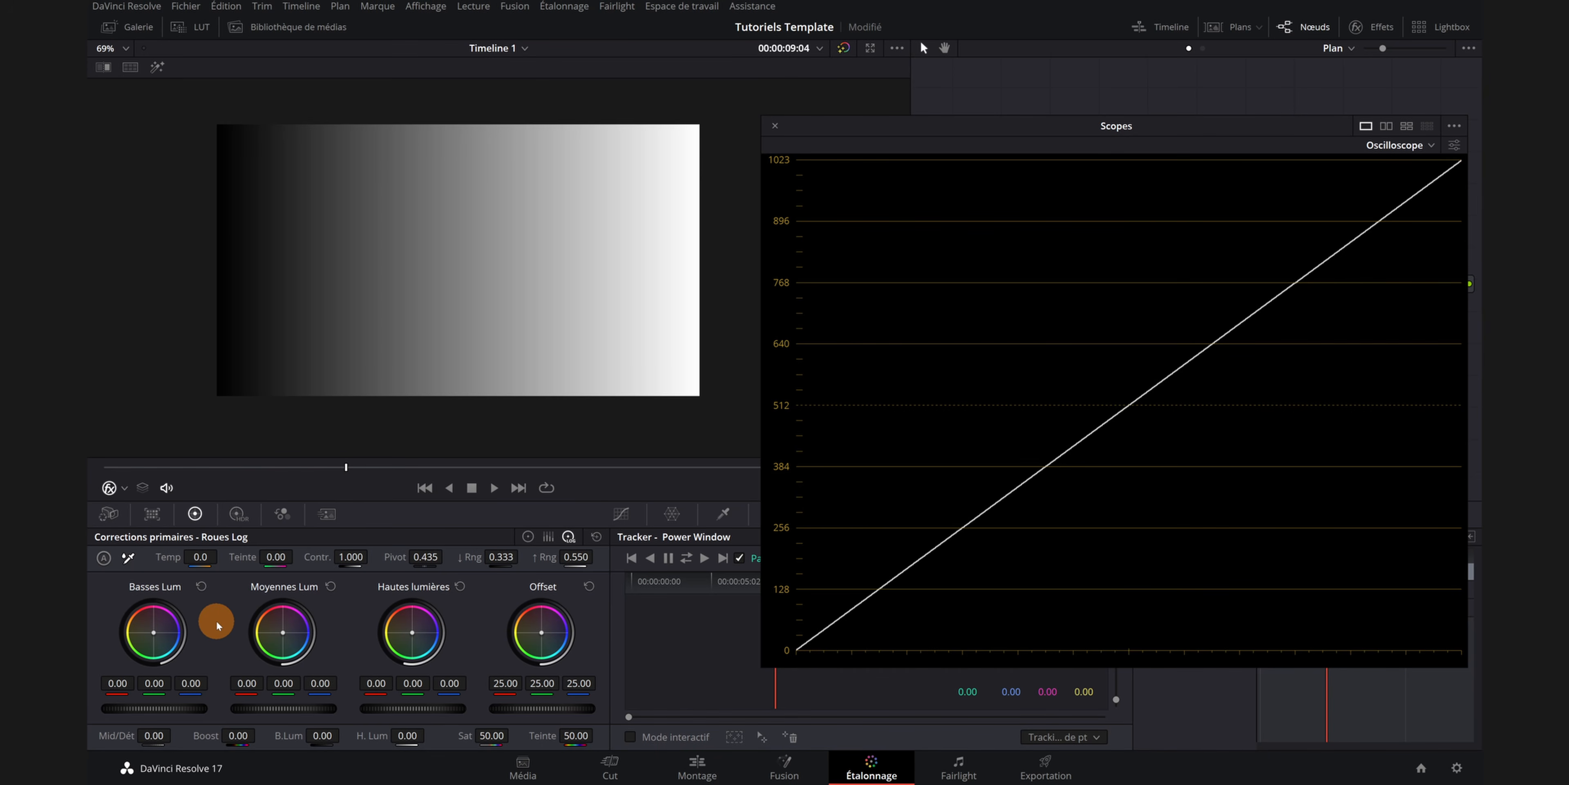
- Lower Basses Lum to -0.33, set the low range to 0.057, and tint the shadows blue with red -0.50, green -0.30 and blue -0.14
drag(147, 707, 135, 708)
drag(767, 390, 622, 393)
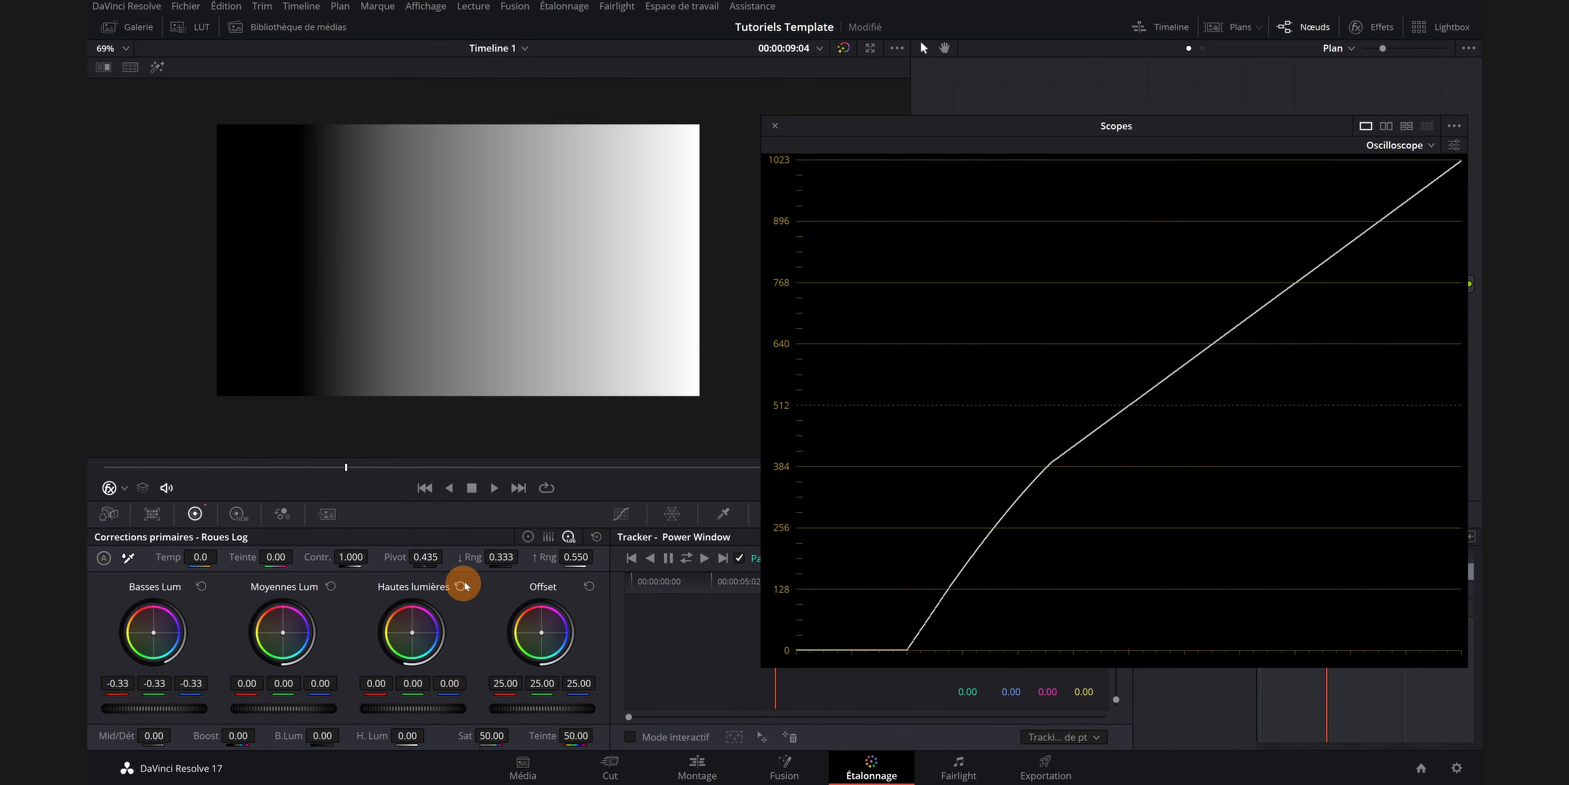
drag(502, 557, 390, 560)
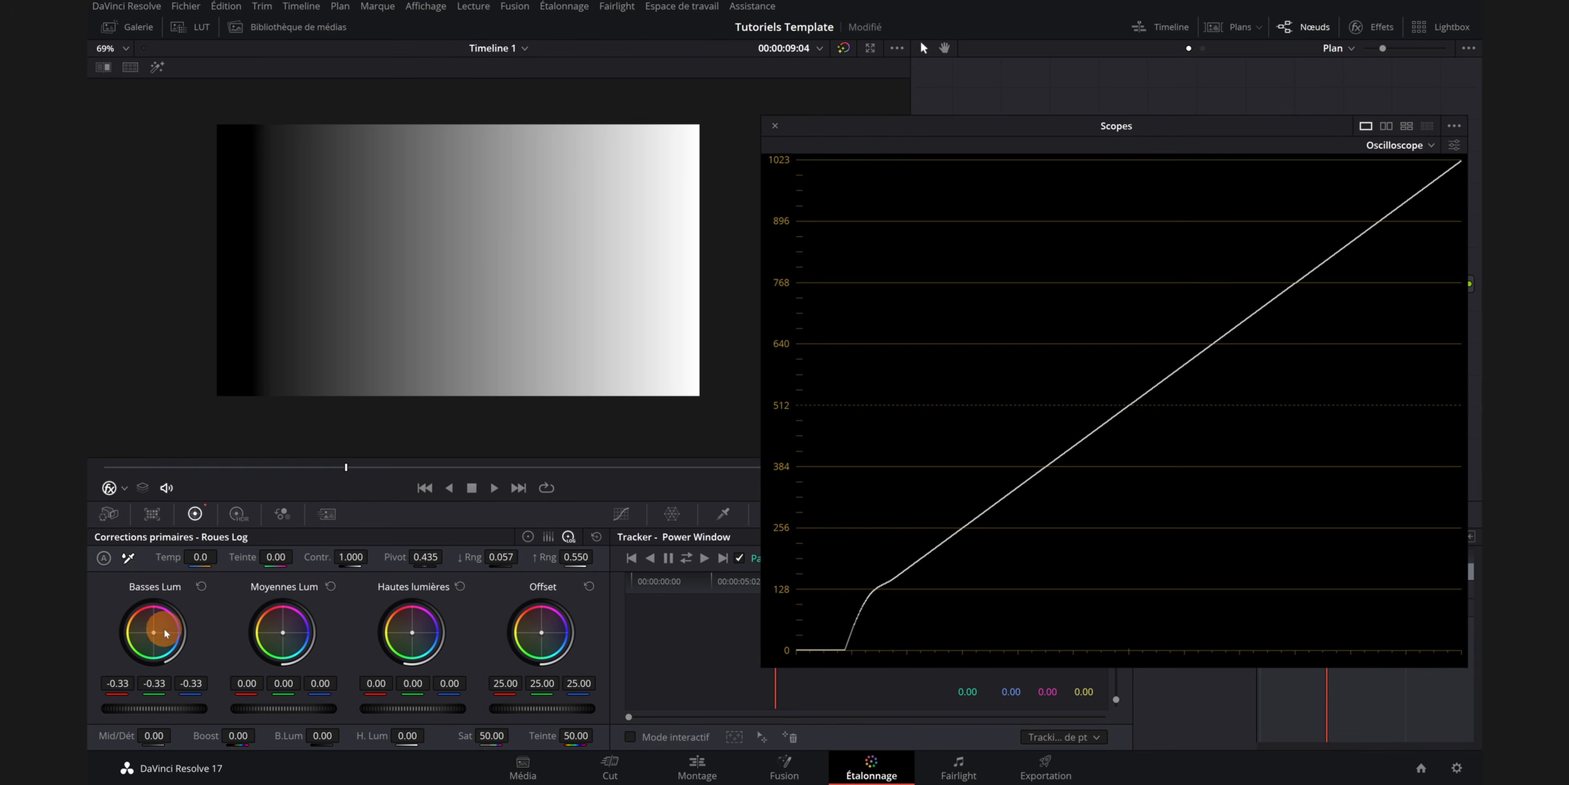
drag(154, 632, 192, 677)
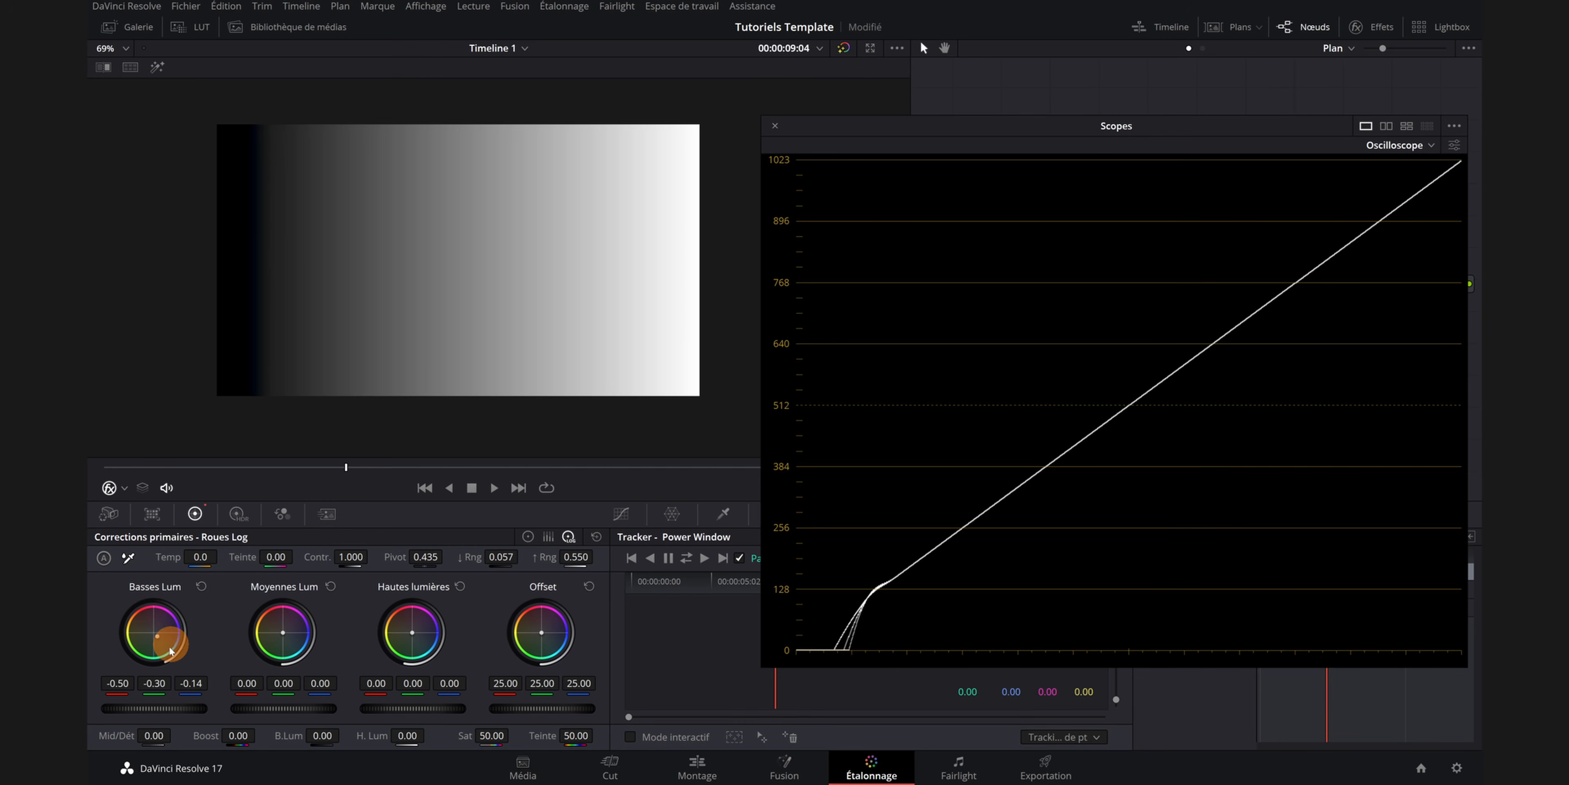
- Examine the tinted dark end of the gradient up close in the viewer
scroll(238, 268, up, 2)
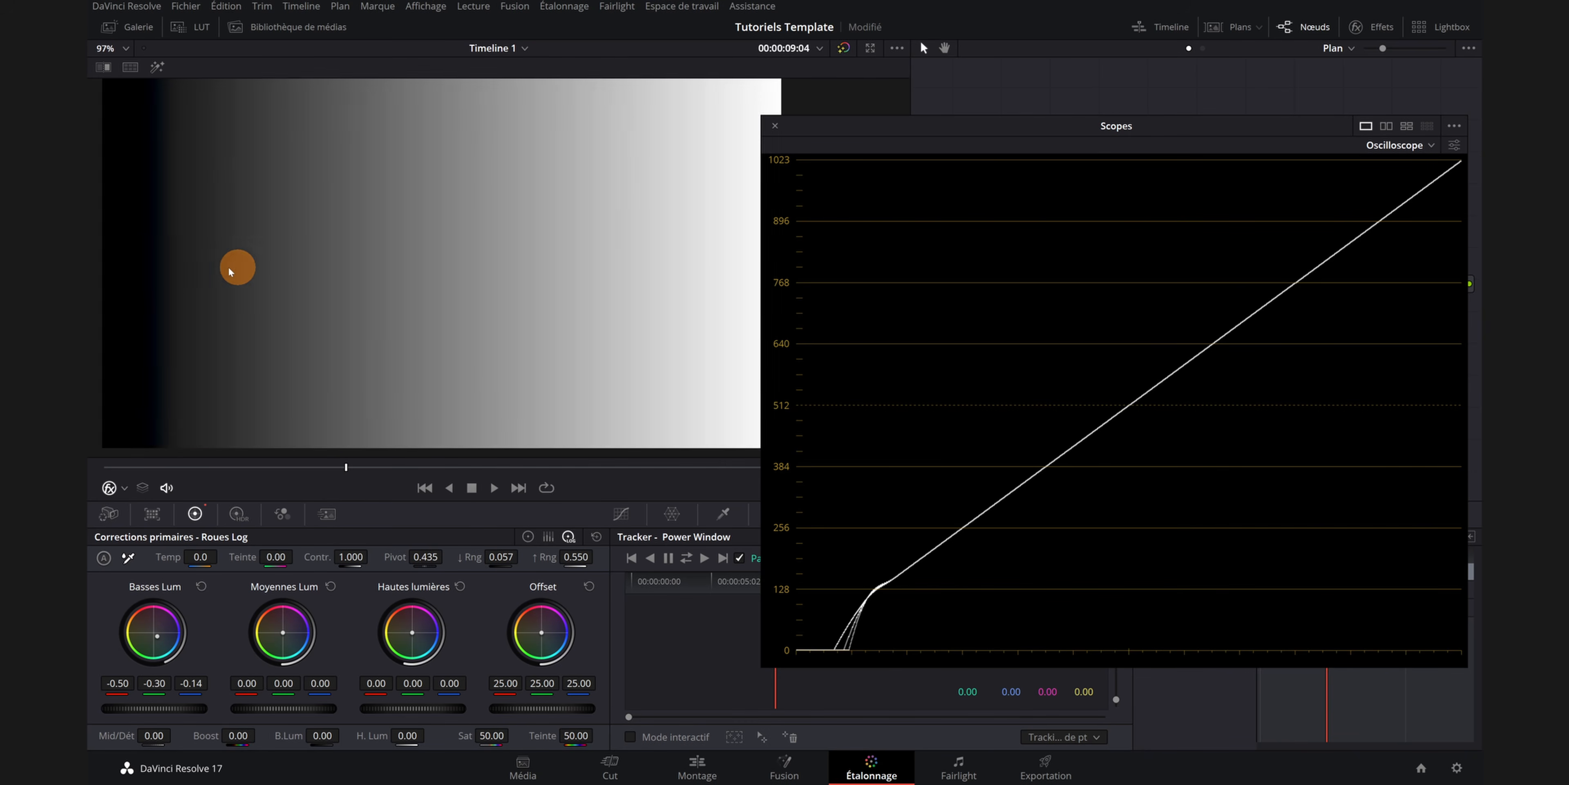
drag(228, 269, 471, 293)
scroll(345, 318, up, 5)
drag(345, 319, 475, 394)
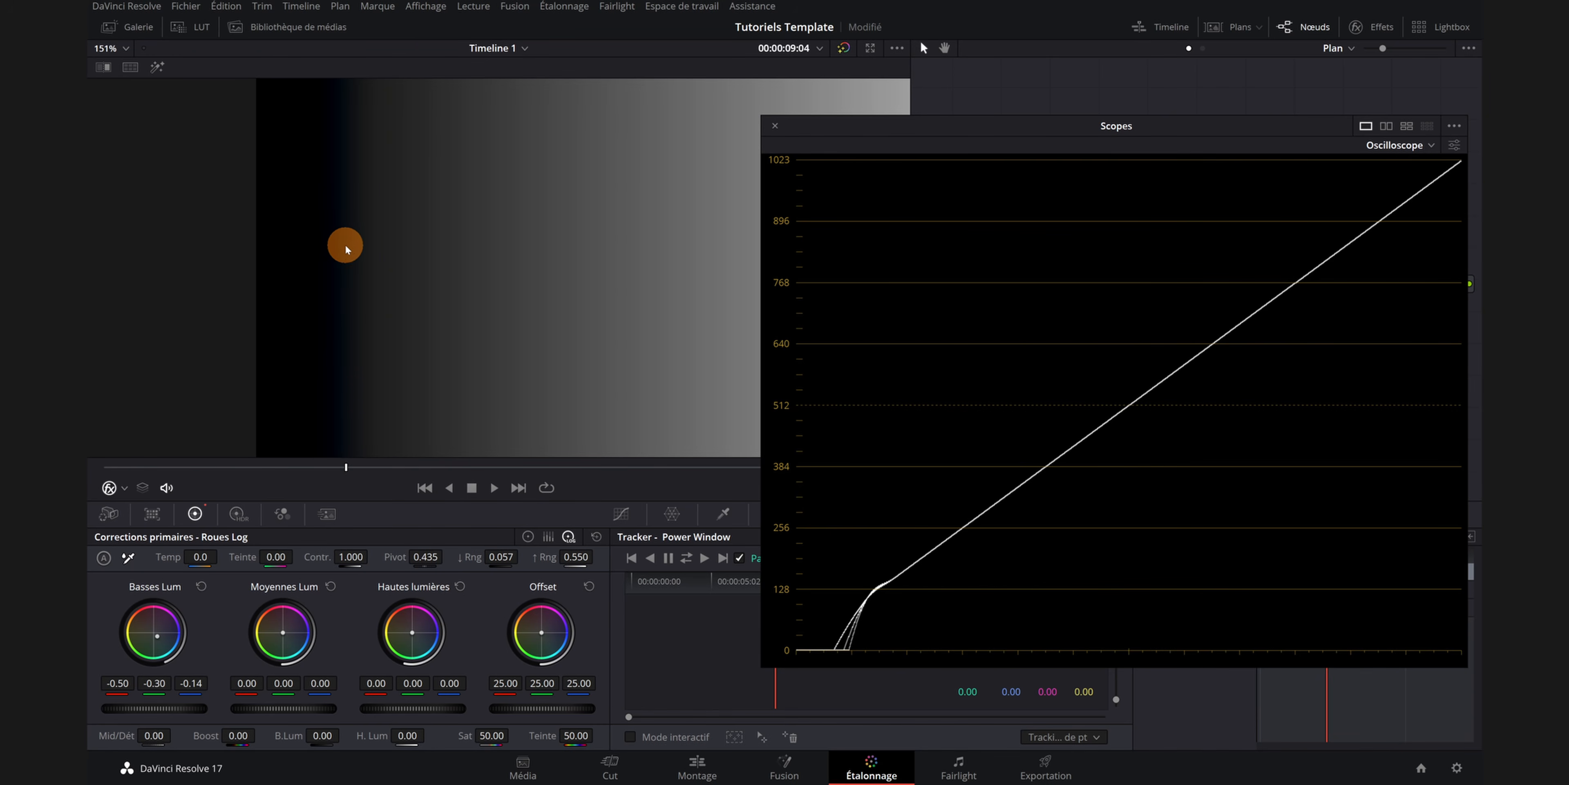
drag(350, 295, 508, 273)
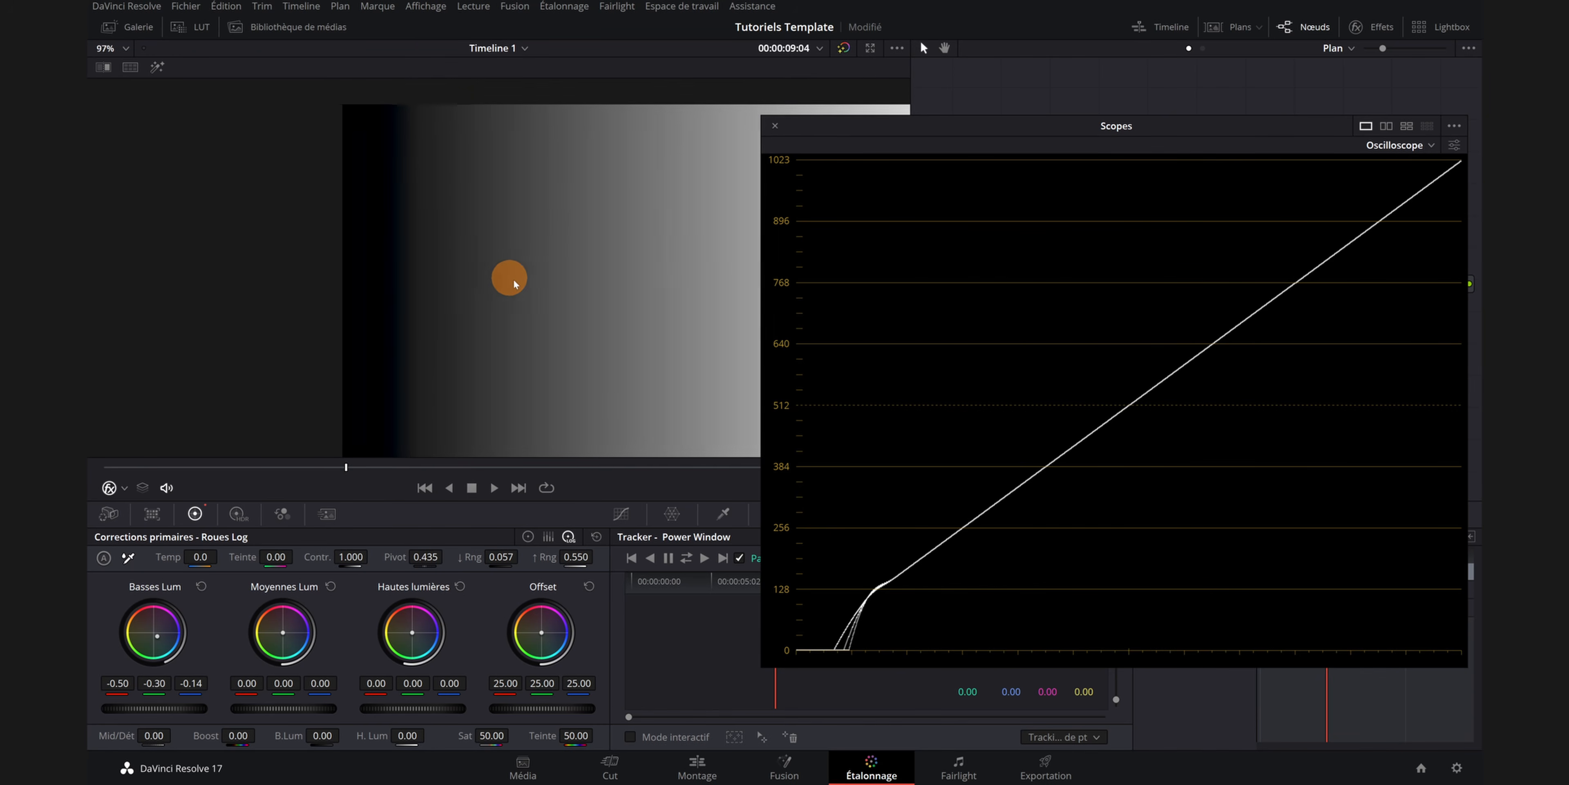
scroll(316, 244, down, 5)
scroll(316, 241, down, 2)
drag(350, 265, 318, 269)
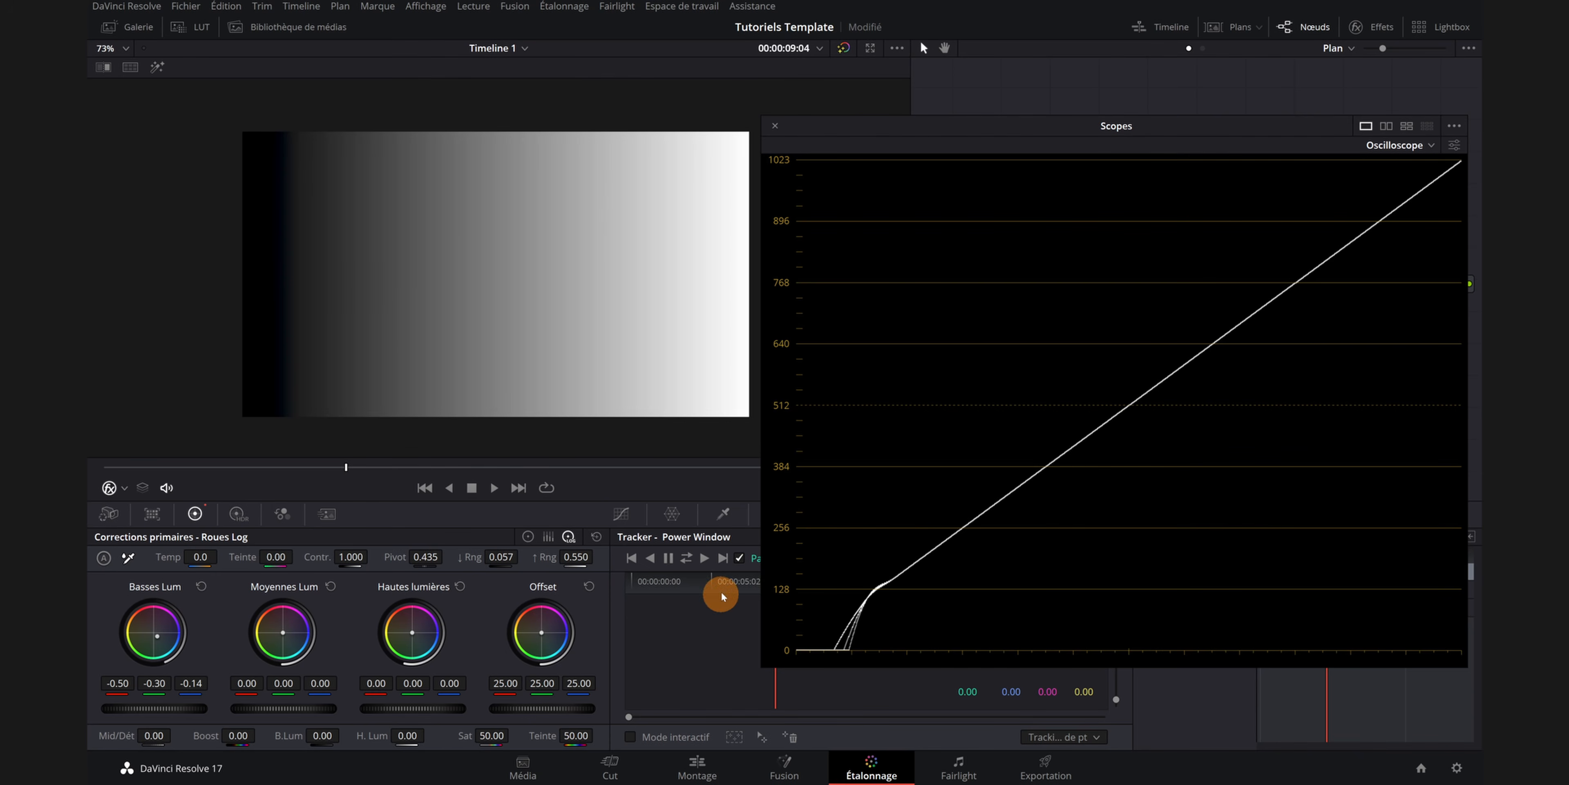
scroll(206, 279, up, 2)
scroll(207, 281, up, 2)
drag(207, 281, 481, 295)
scroll(382, 312, up, 7)
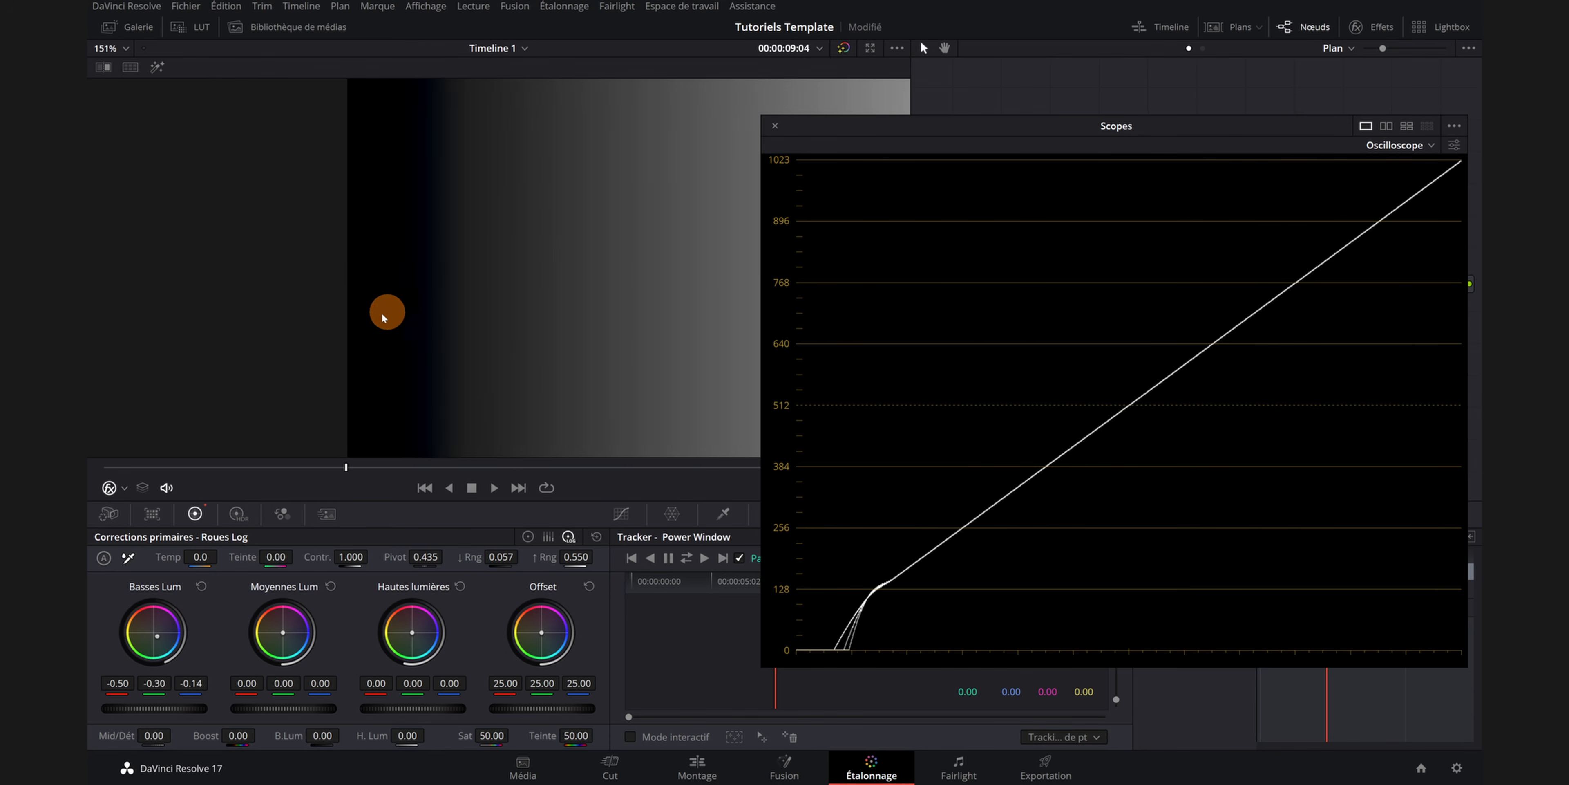
drag(383, 312, 538, 297)
scroll(539, 298, down, 1)
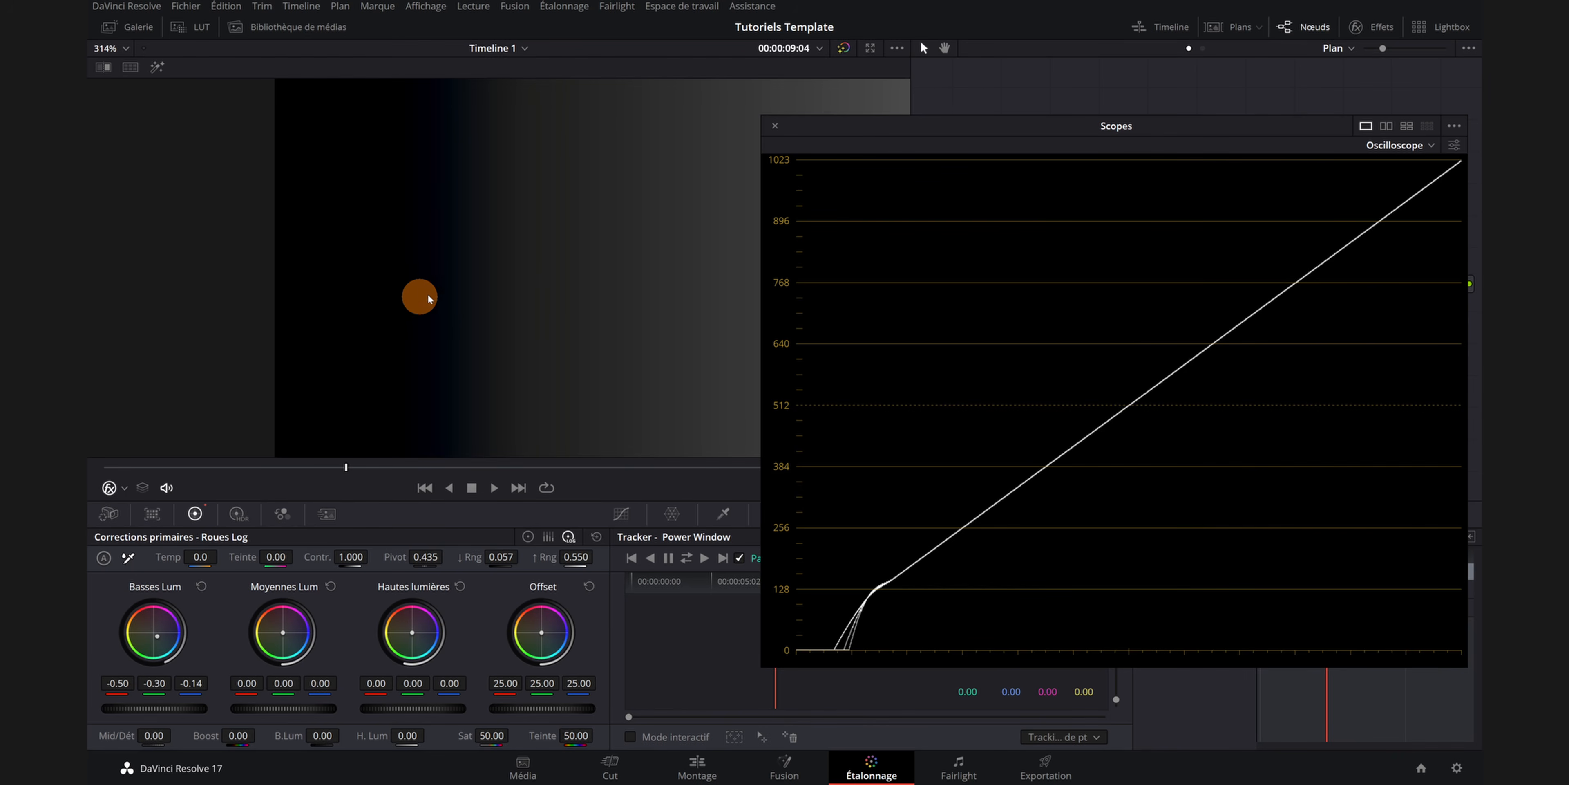
- Reset the Basses Lum wheel to remove its blue tint, and lower its master to -0.25 on all channels
scroll(554, 295, down, 8)
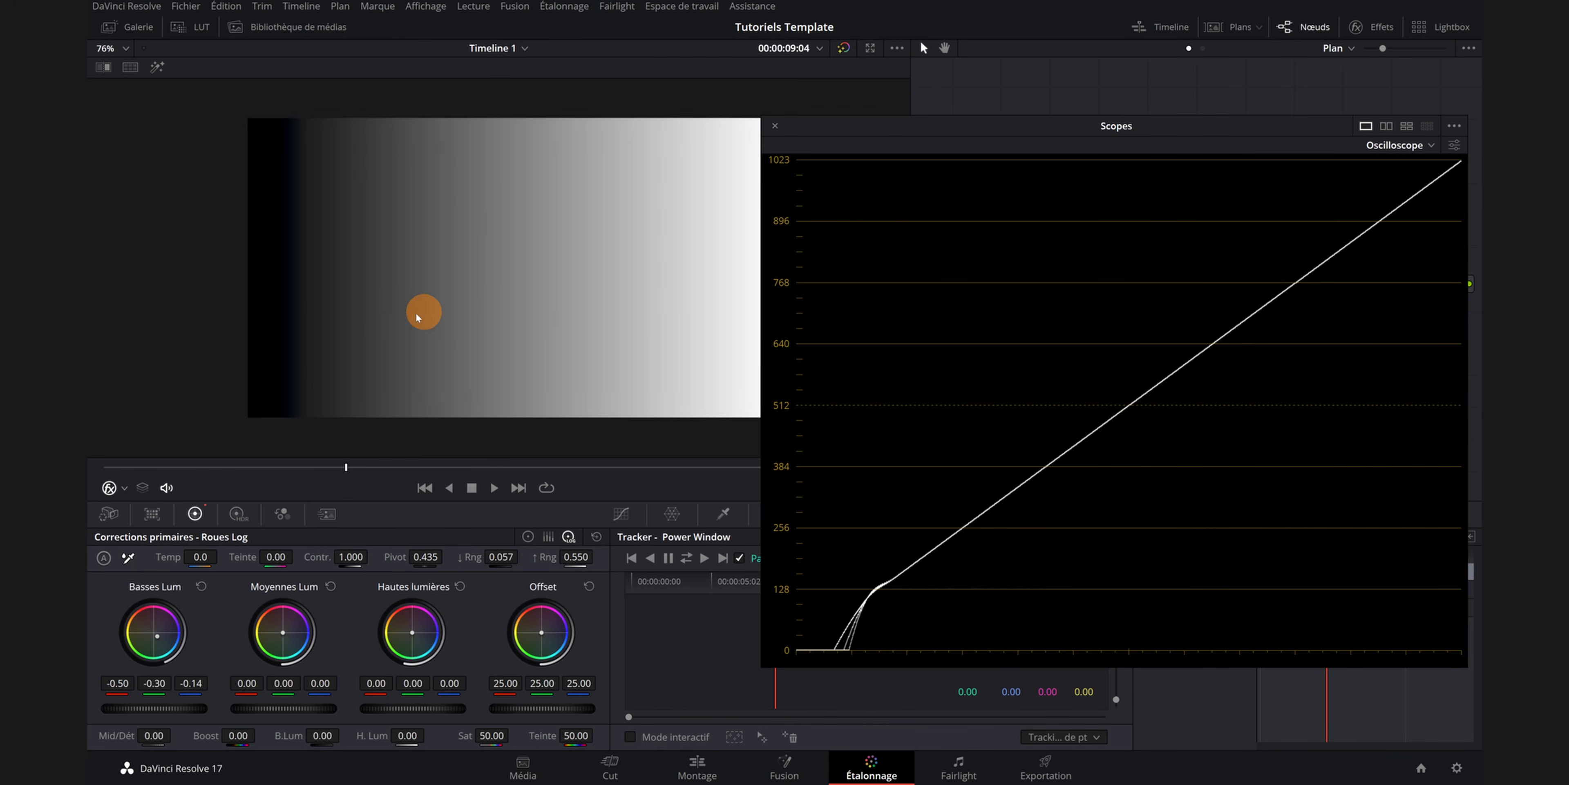
scroll(522, 320, up, 1)
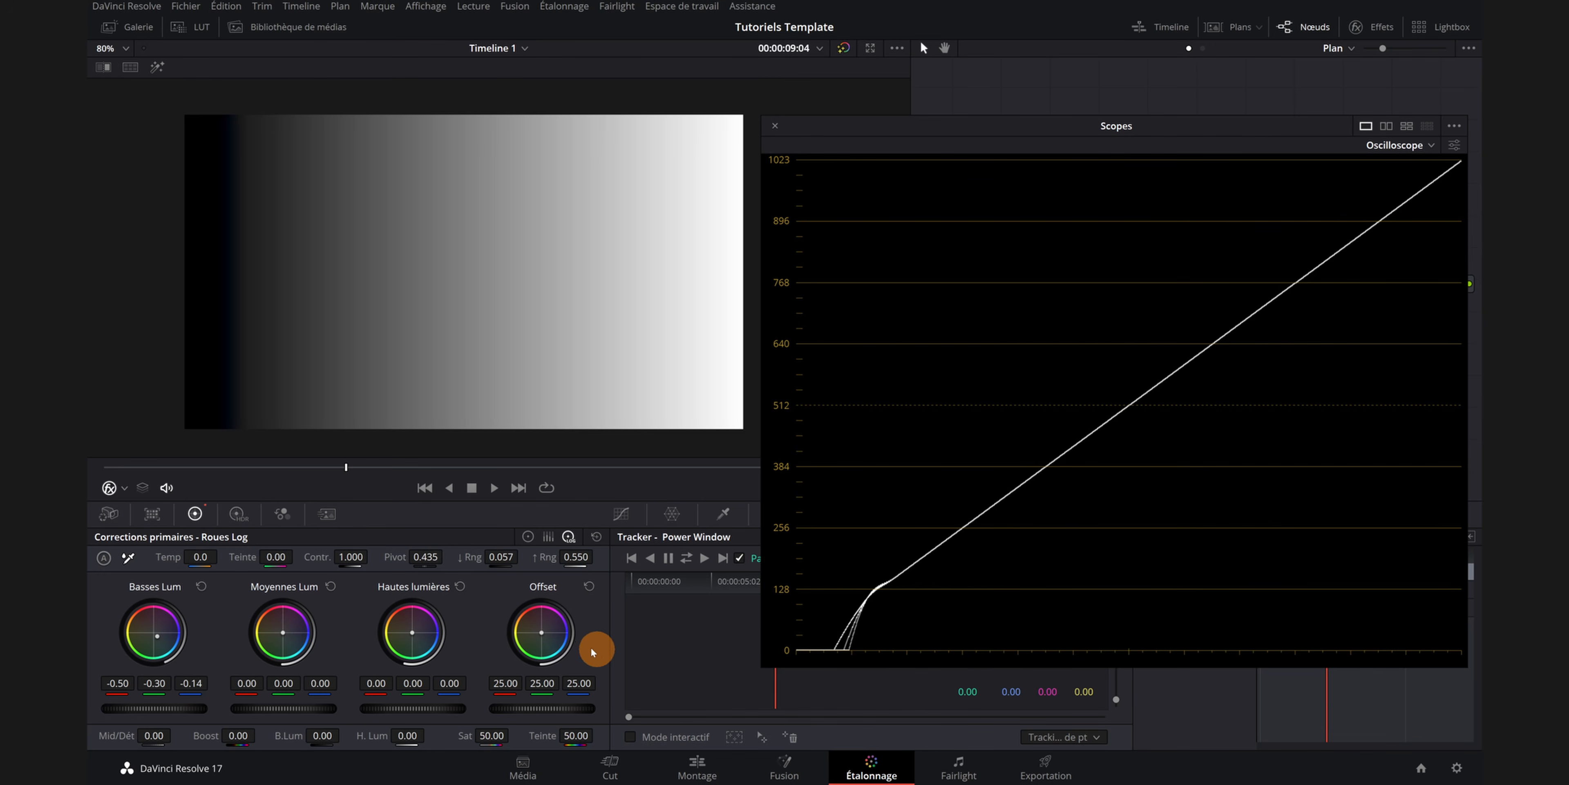
click(201, 587)
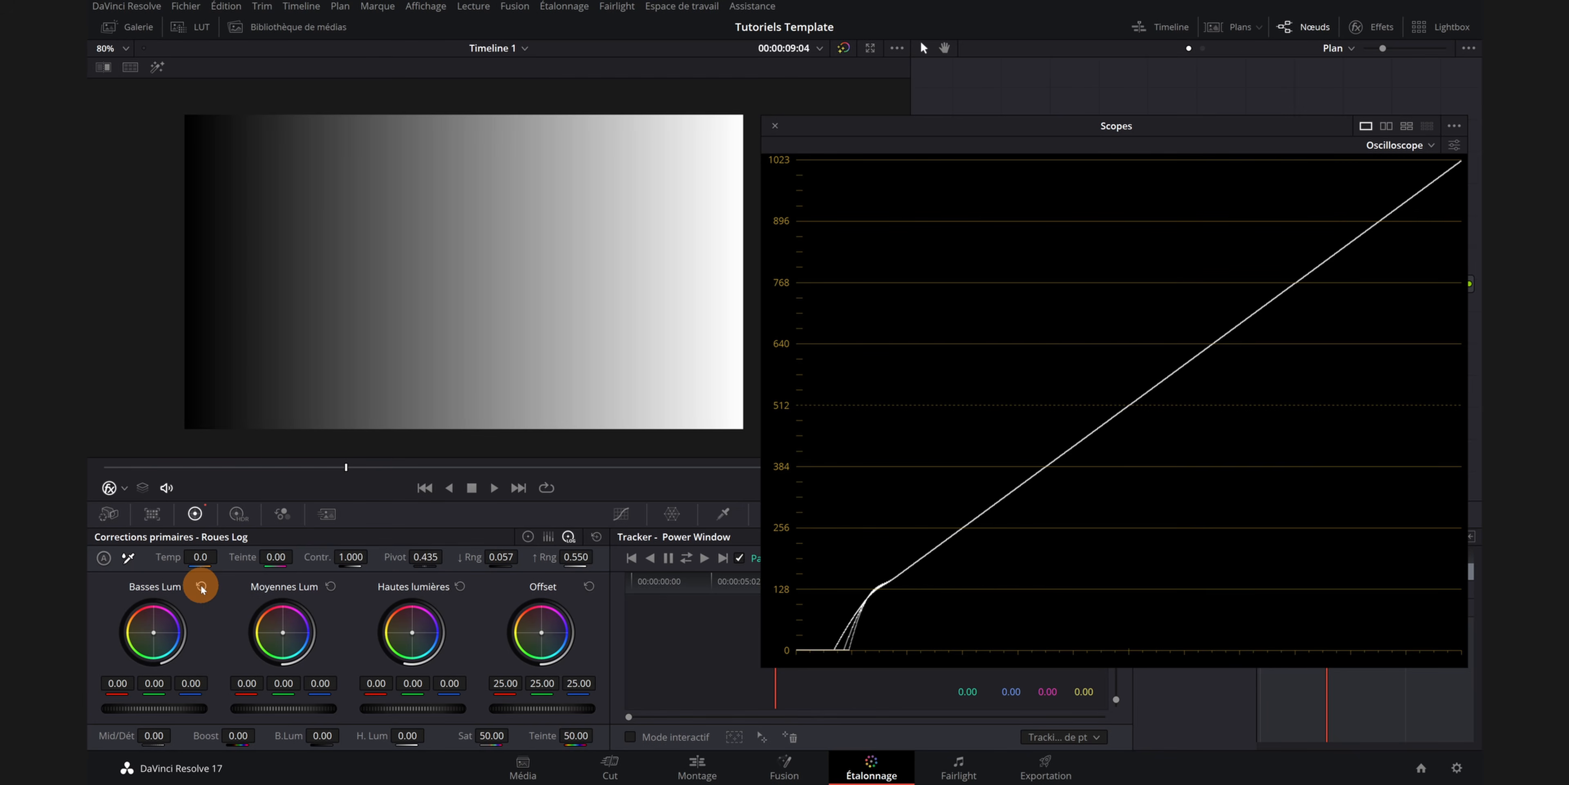
drag(166, 710, 116, 706)
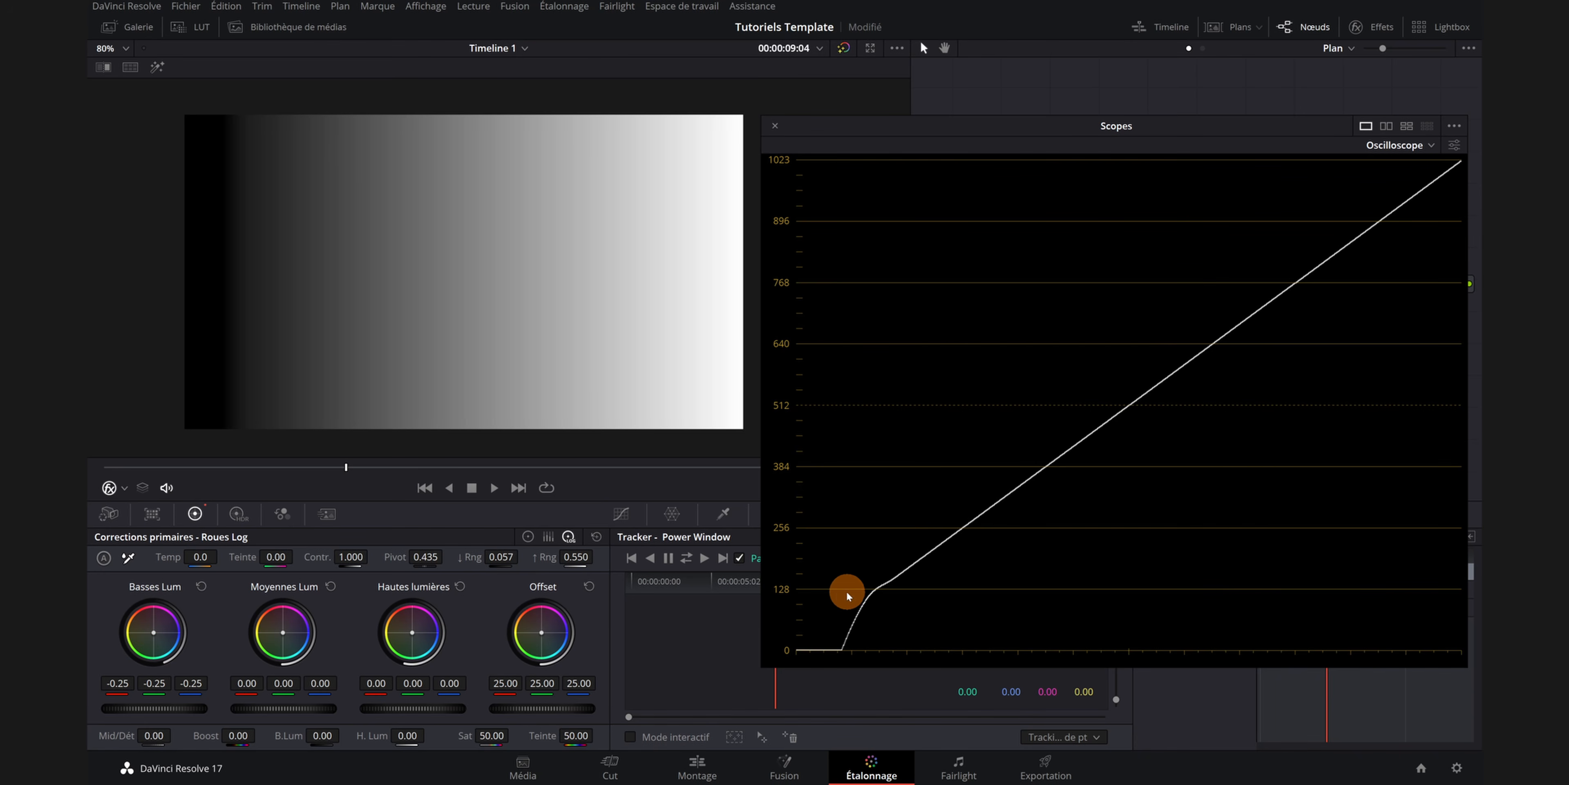
- Try tinting the standard Lift wheel blue with red -0.05, green 0.01 and blue 0.05, and reset the standard wheels
click(528, 537)
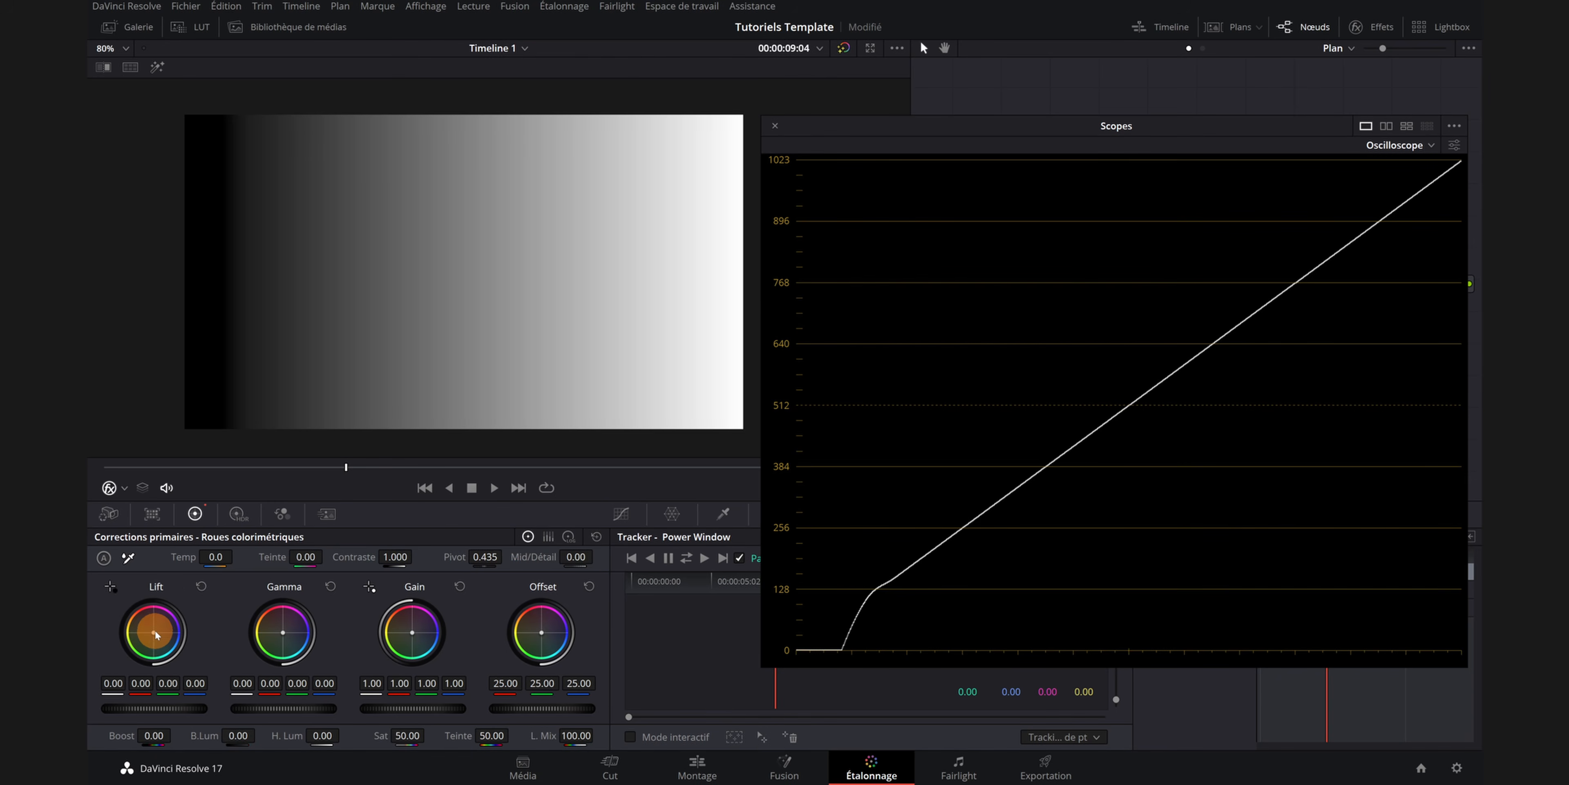
drag(155, 635, 177, 656)
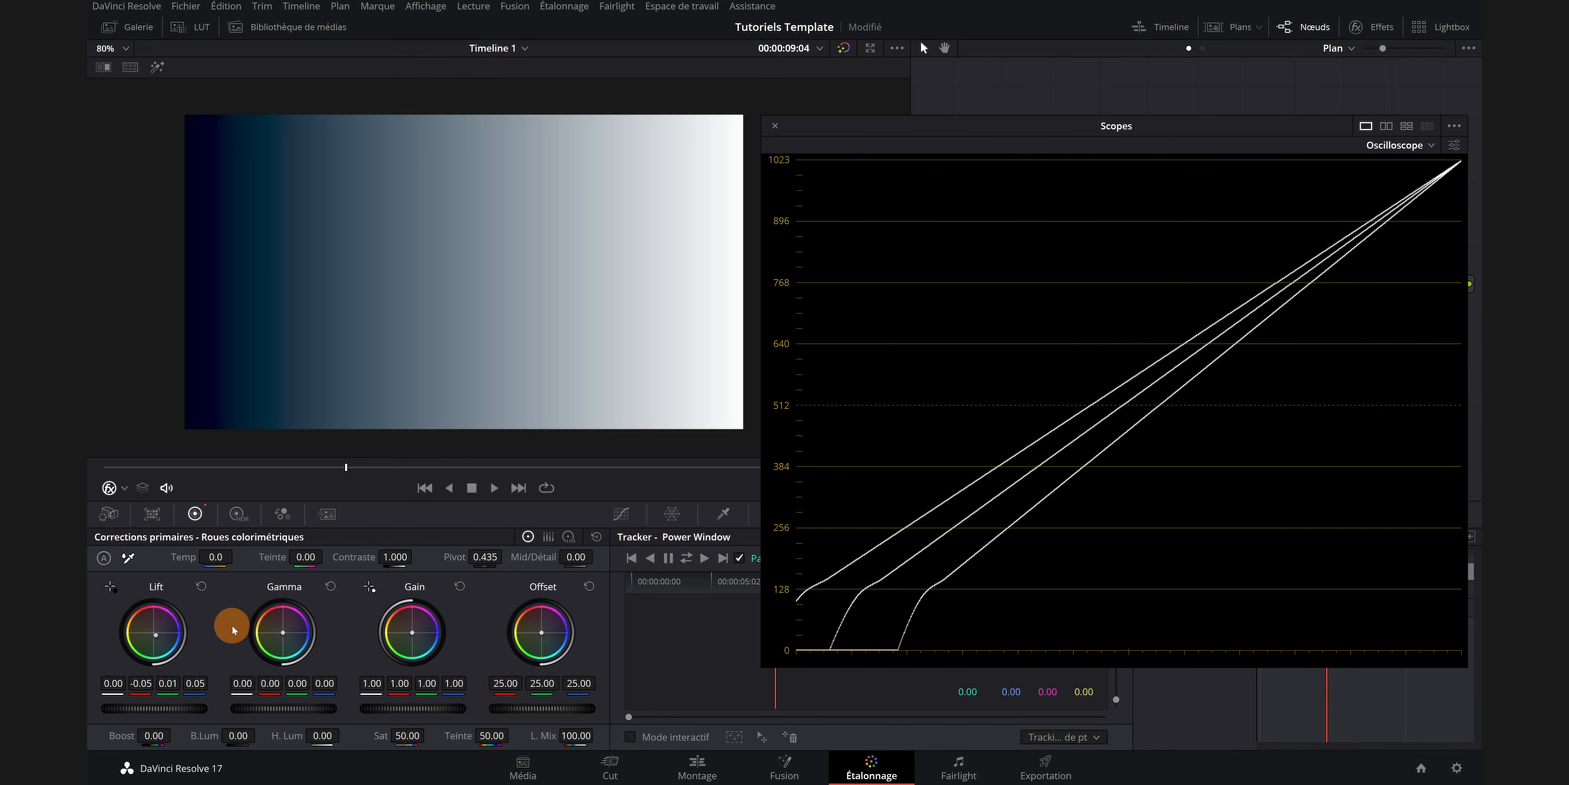
click(590, 537)
- In the Log wheels, raise the Hautes lumières master to 0.25 on all channels and set the high range to 0.988
click(569, 536)
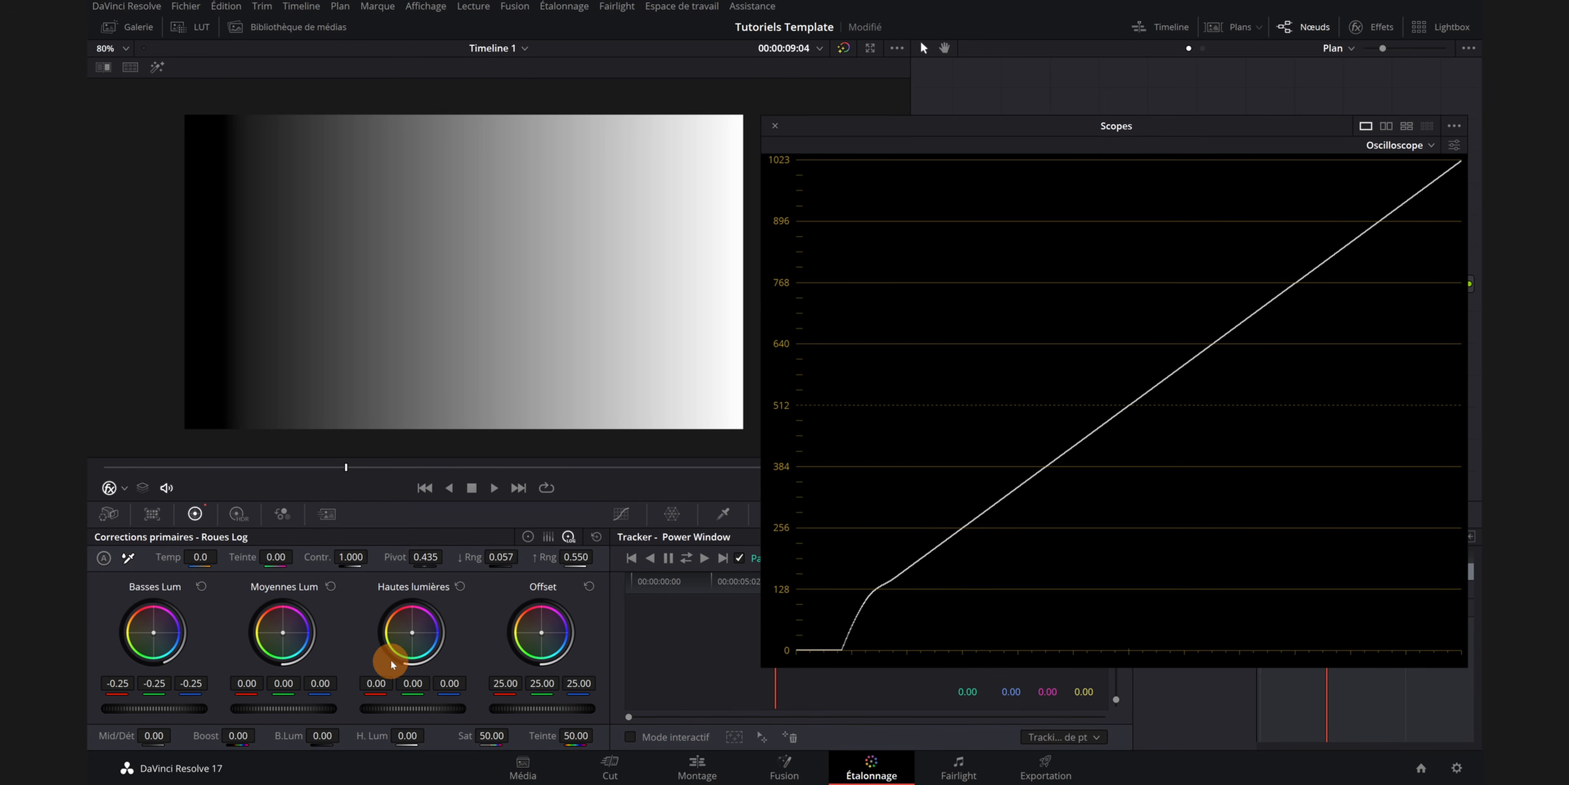
mouse_move(415, 707)
mouse_down()
mouse_move(364, 705)
mouse_move(542, 704)
mouse_move(416, 711)
mouse_up()
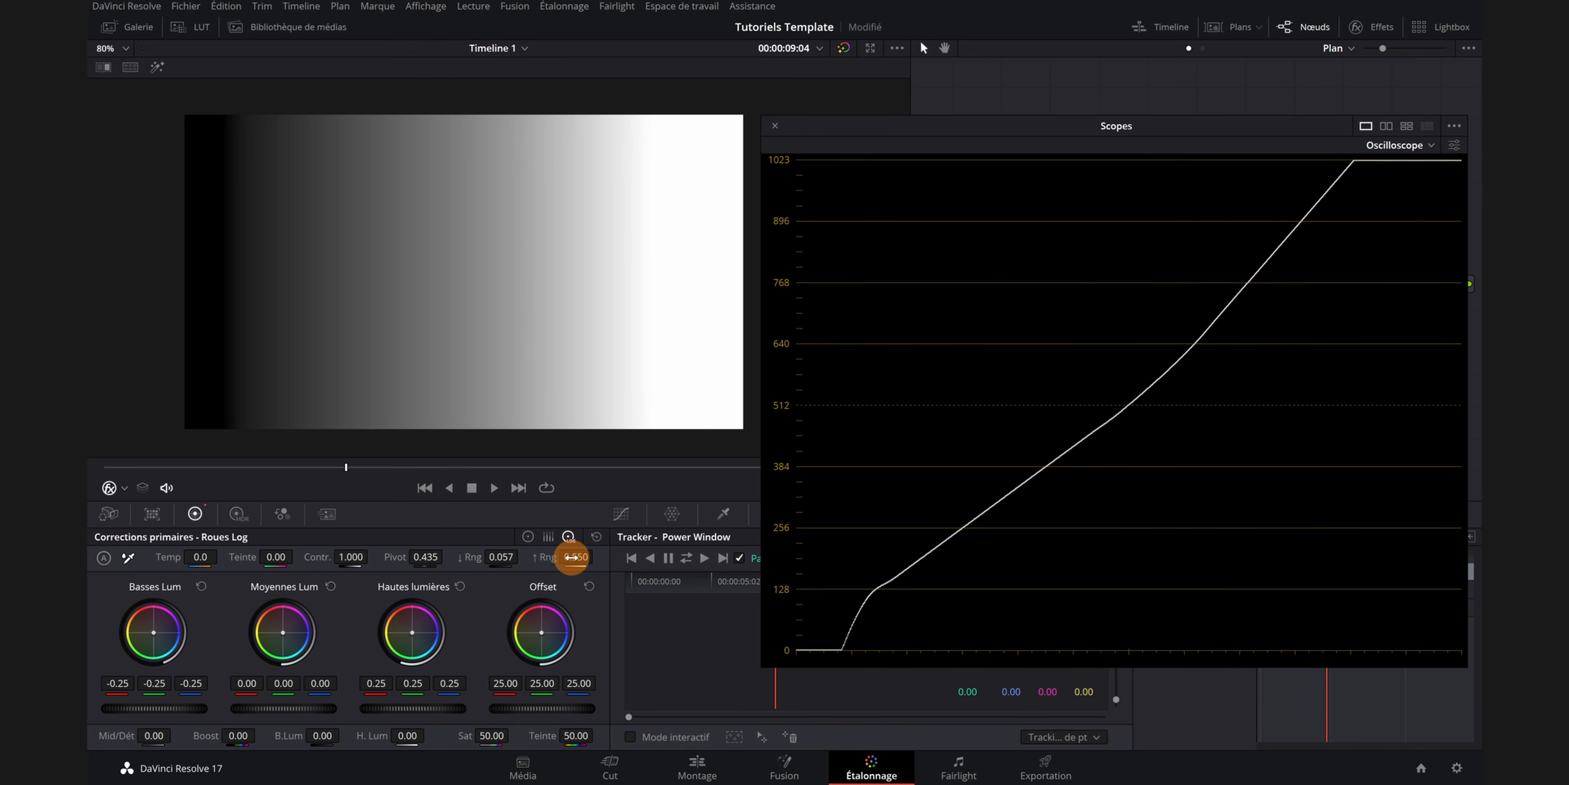
drag(573, 556, 731, 564)
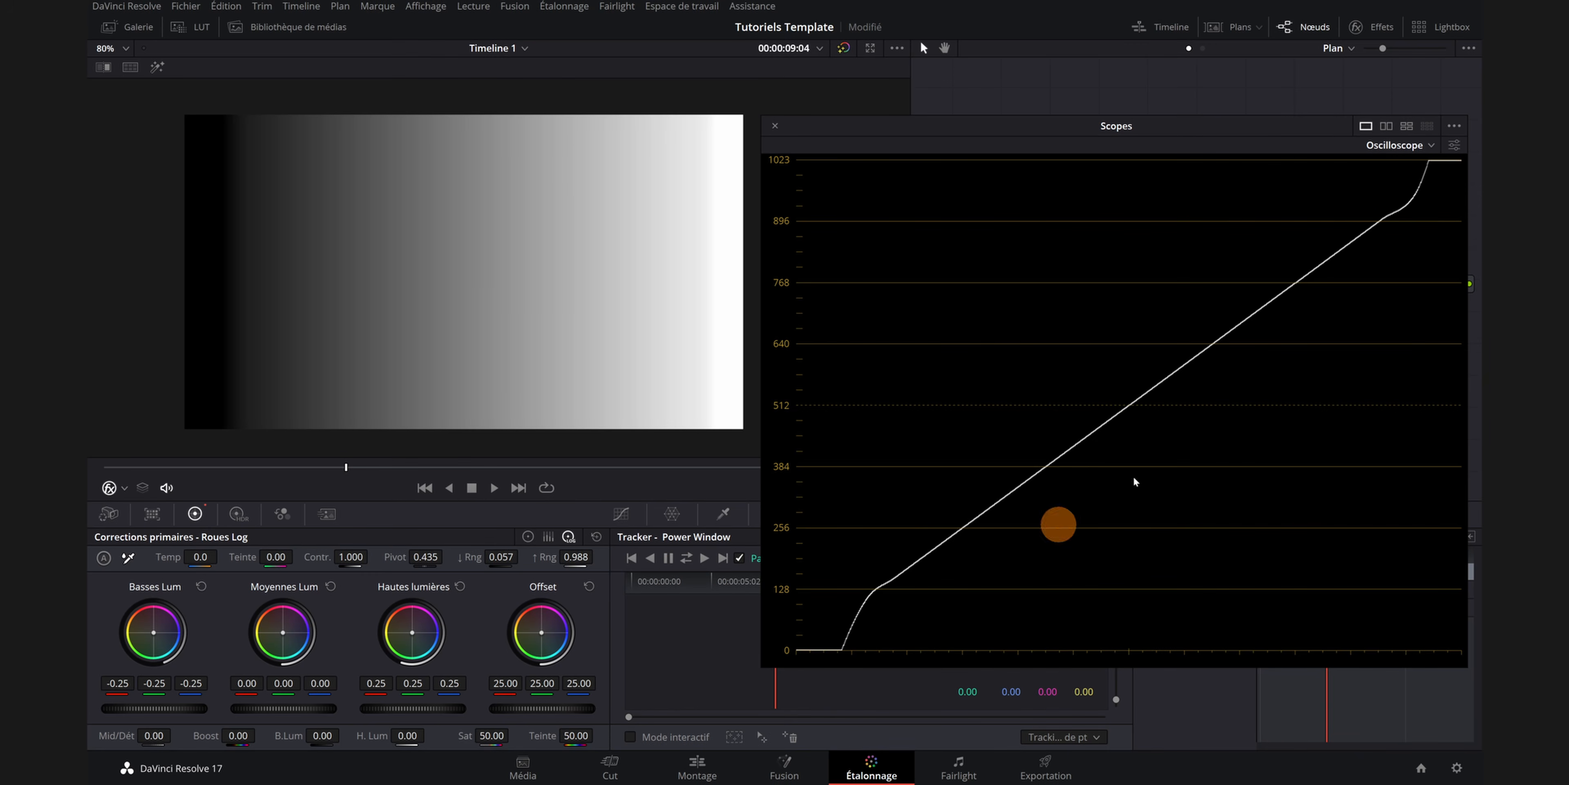